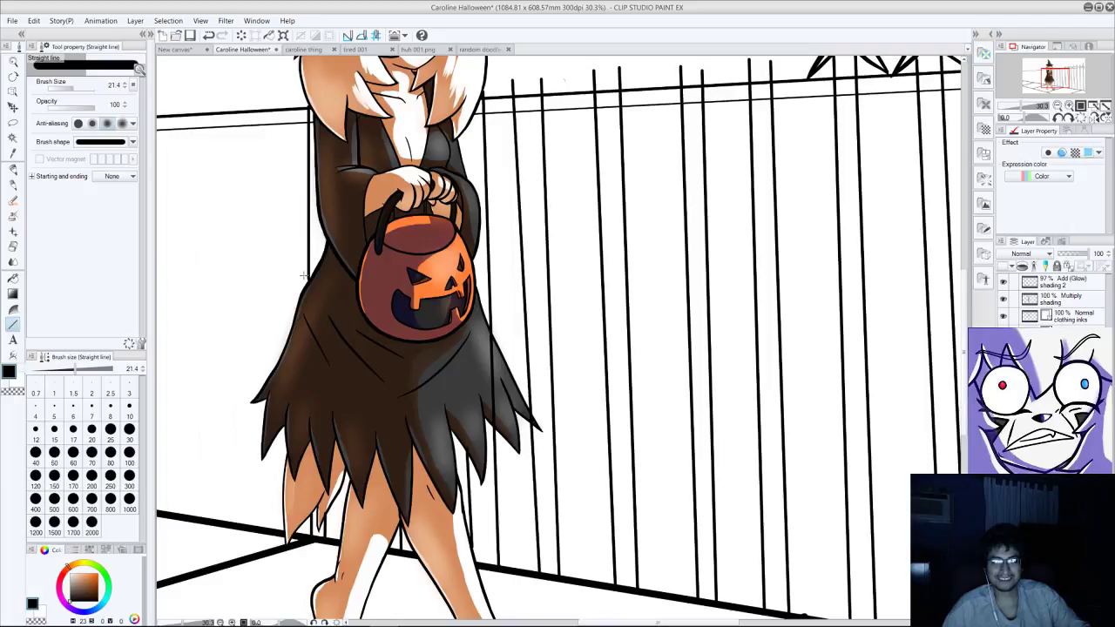
- Undo the last fence line and redraw it as a straight vertical line behind the witch, ending at her dress outline
key("ctrl+z")
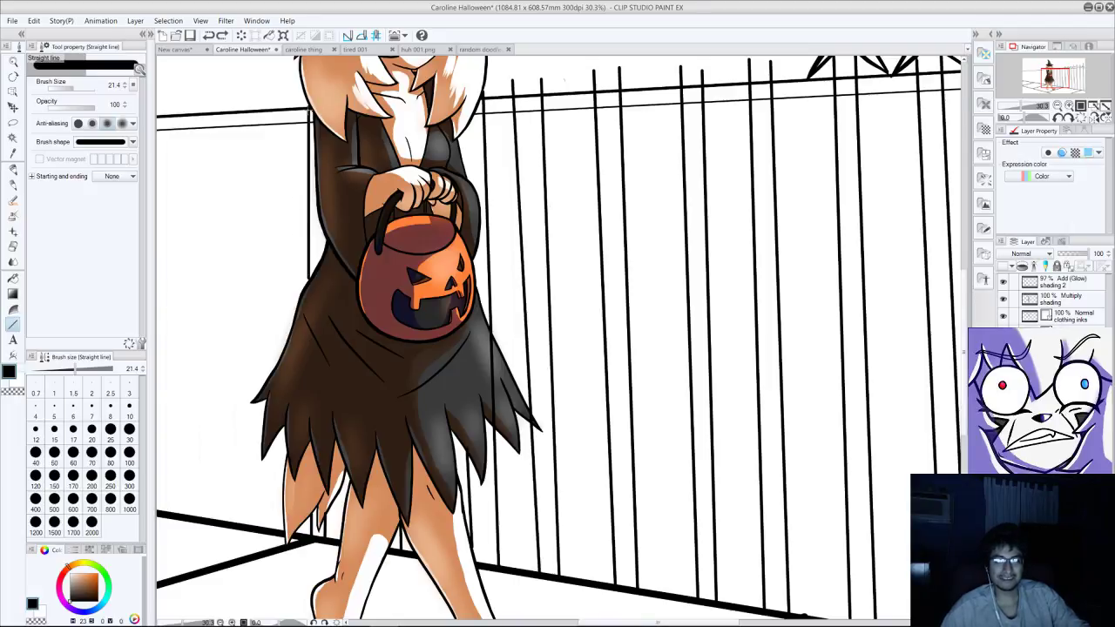
left_click_drag(311, 109, 309, 277)
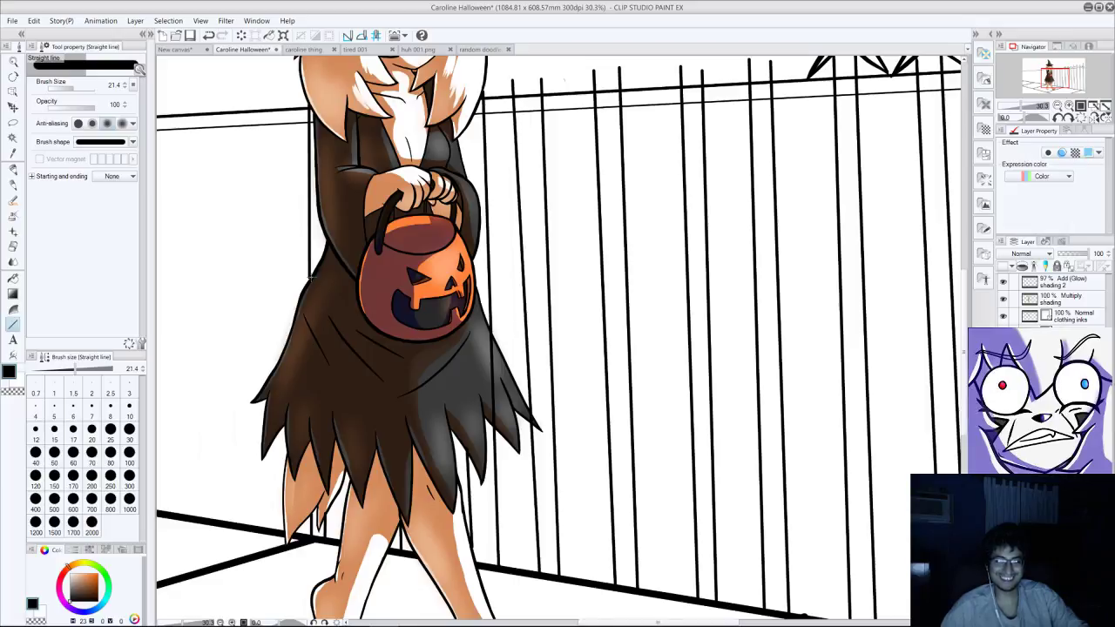
scroll(309, 279, "up", 5)
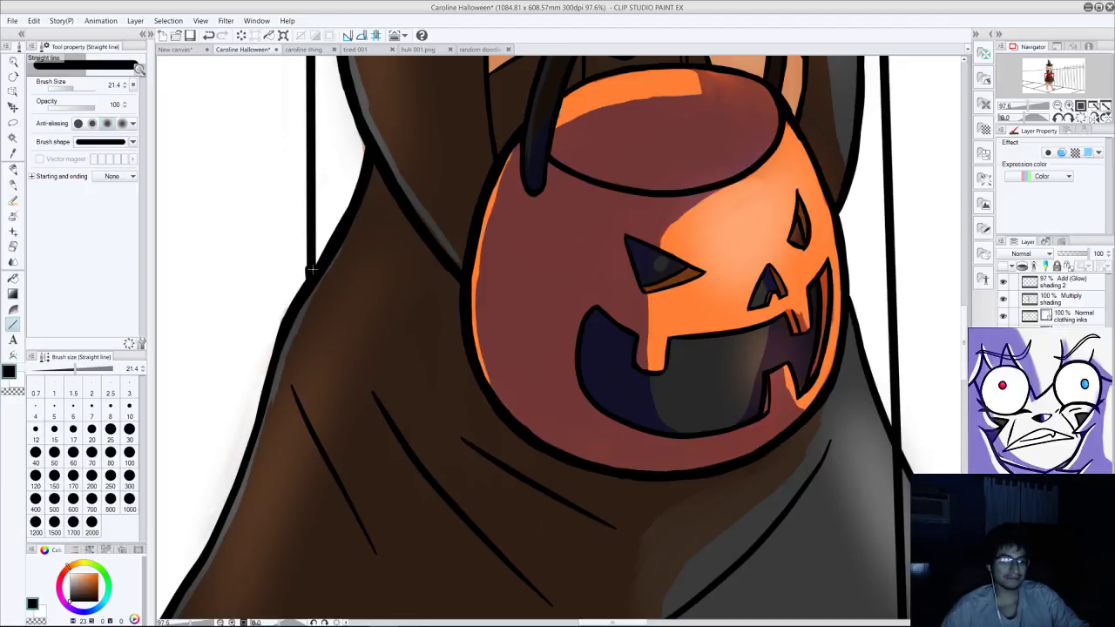
scroll(262, 353, "down", 5)
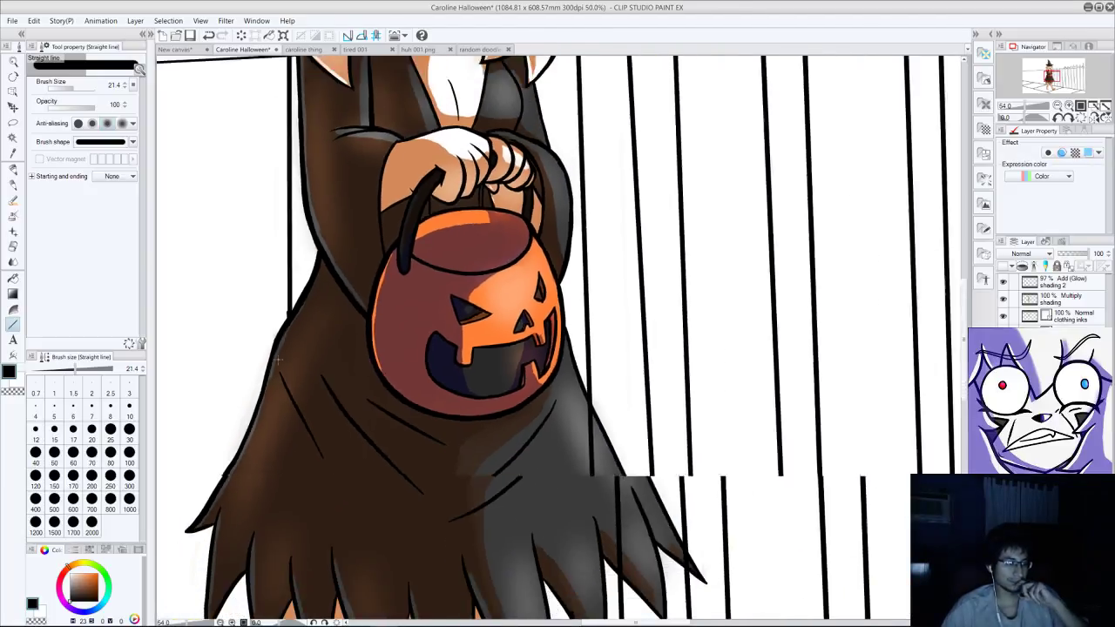
- Draw a pair of straight vertical picket lines just left of the witch, from above the fence rail to the ground or her dress
scroll(279, 357, "down", 3)
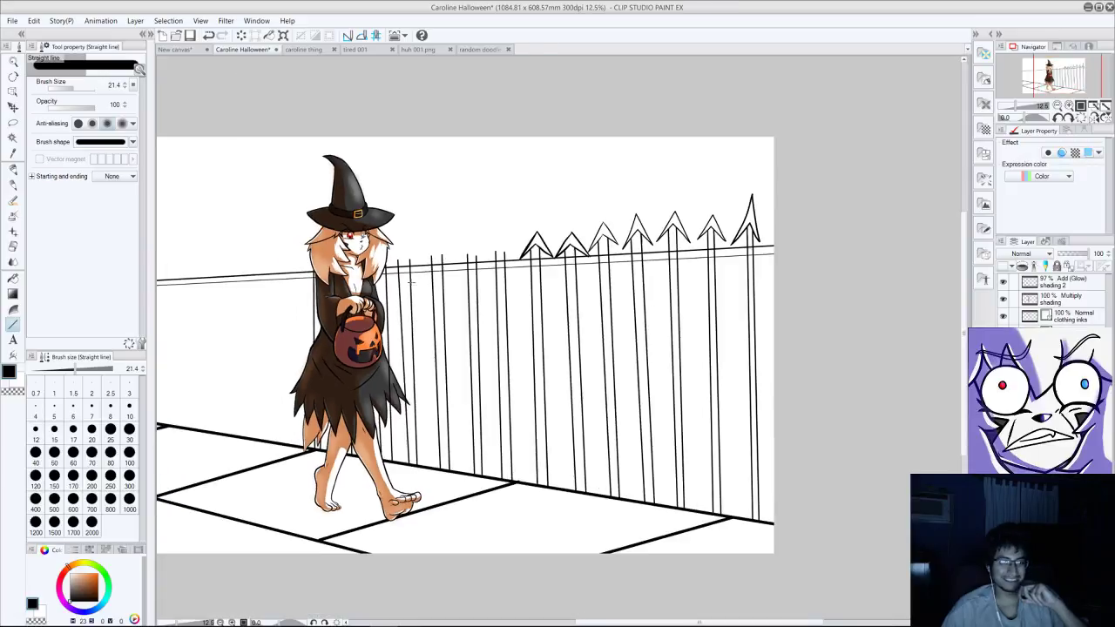
scroll(281, 330, "down", 2)
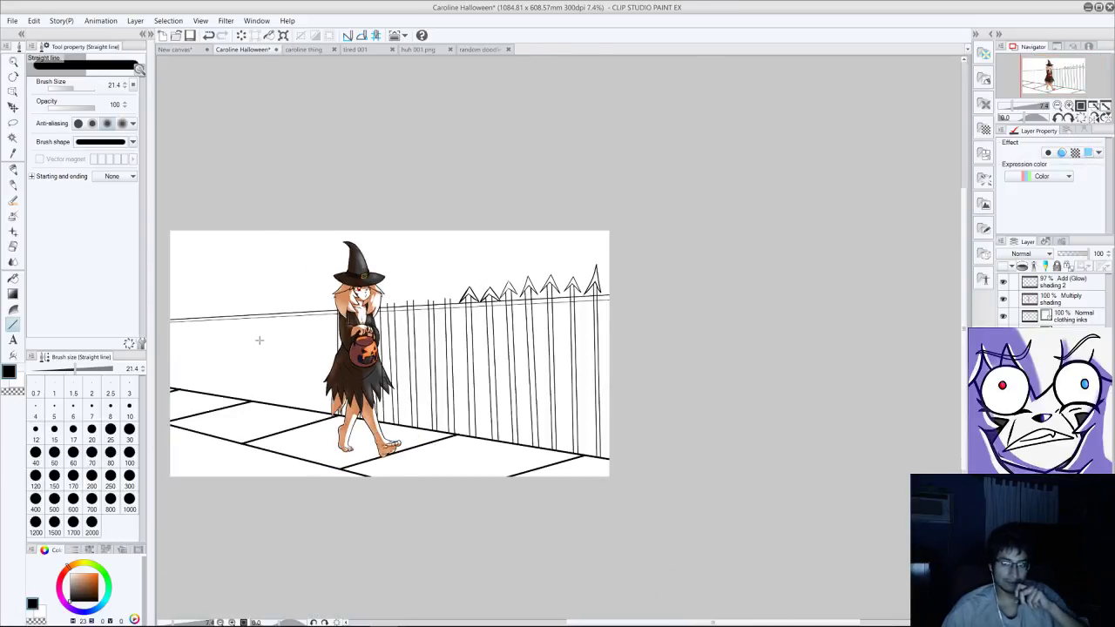
scroll(258, 339, "up", 5)
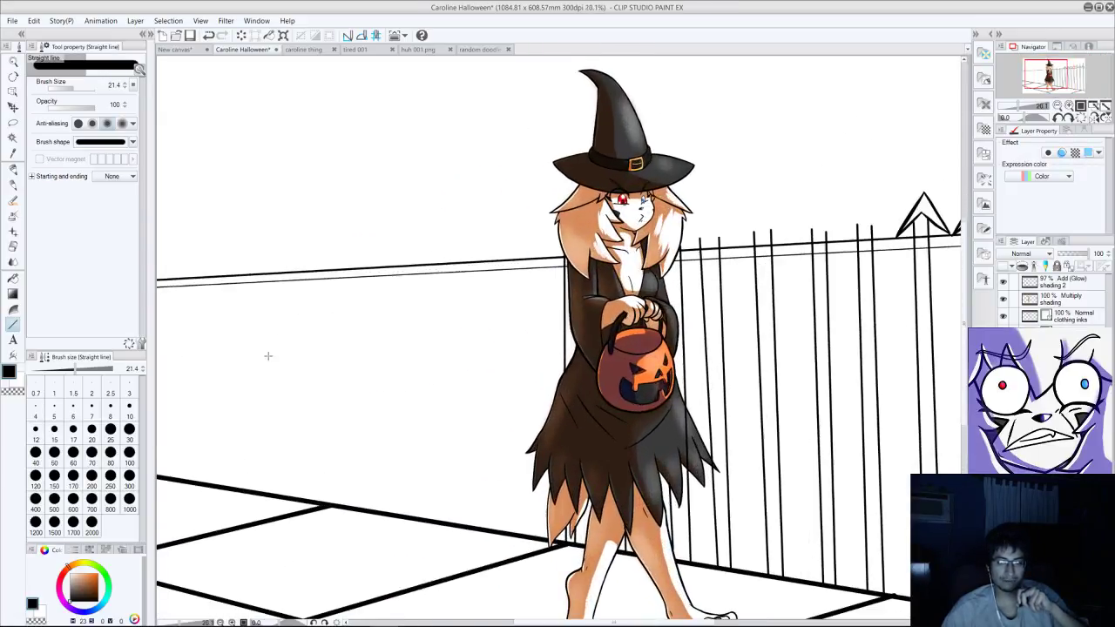
scroll(253, 353, "down", 3)
scroll(209, 344, "up", 4)
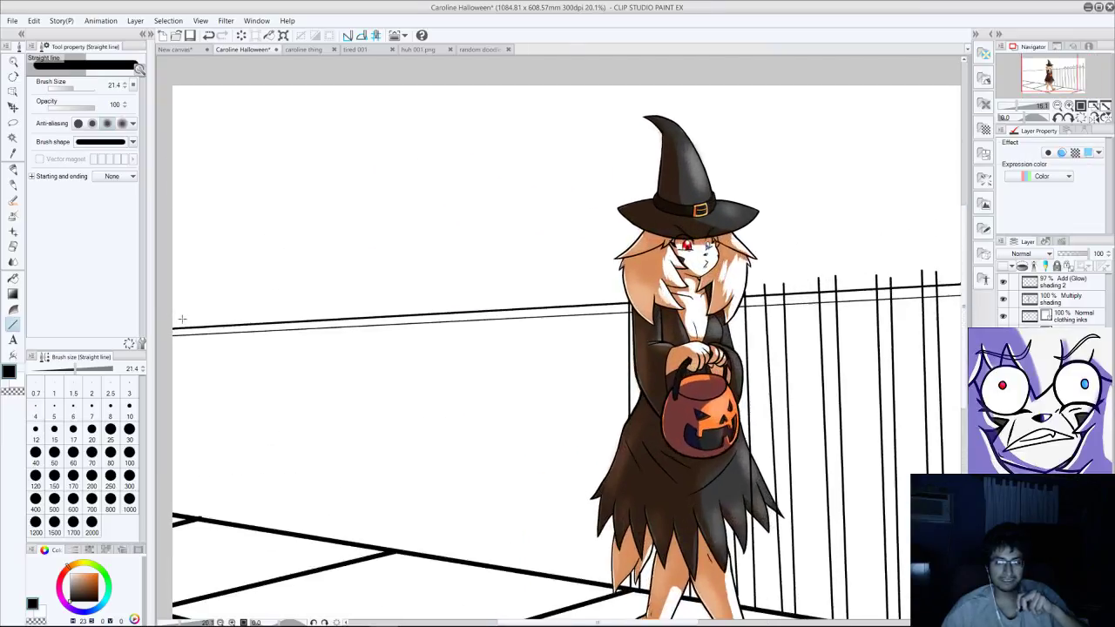
scroll(182, 319, "up", 1)
scroll(392, 320, "down", 1)
scroll(613, 320, "up", 2)
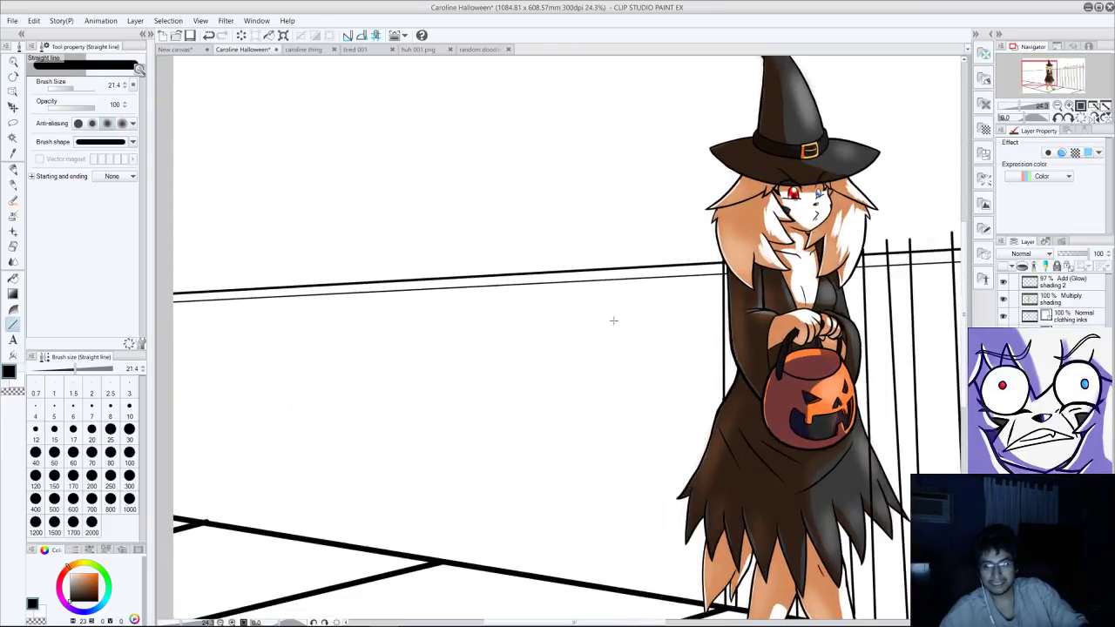
left_click_drag(671, 258, 676, 601)
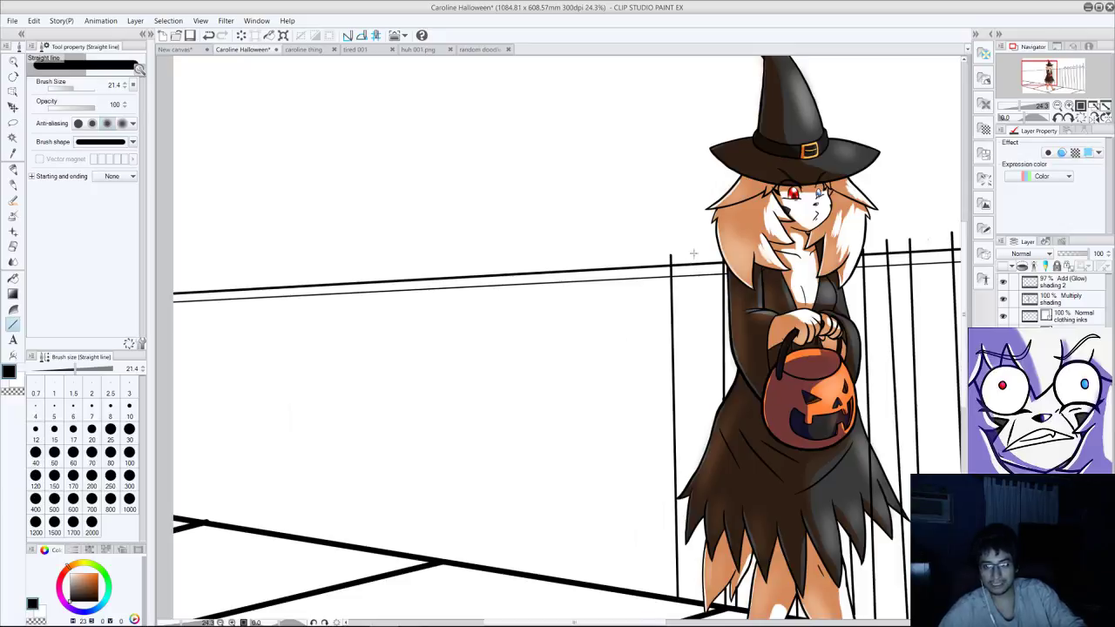
left_click_drag(693, 253, 695, 475)
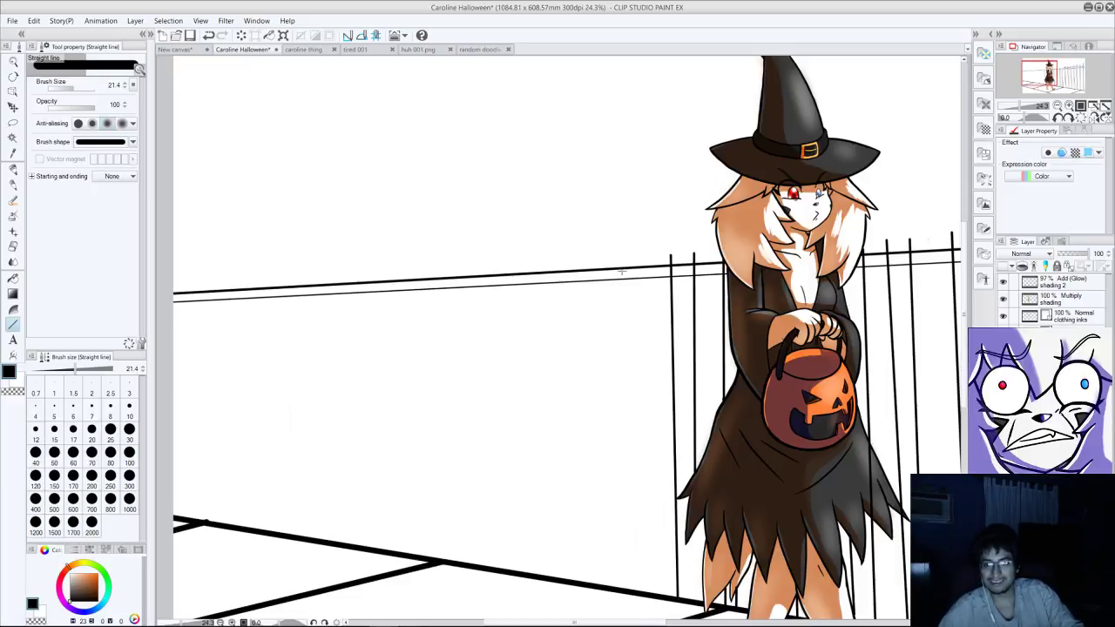
- Continue the fence leftward with one near-vertical pair of picket lines and one pair slanting down toward the witch
left_click_drag(618, 256, 621, 594)
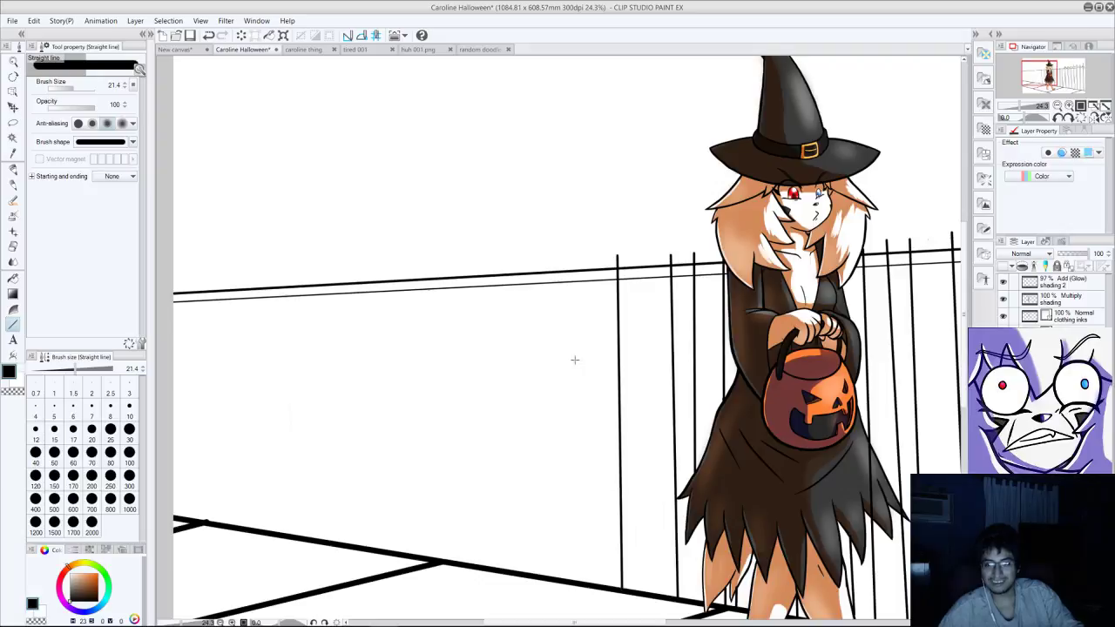
left_click_drag(590, 263, 601, 588)
key("ctrl+z")
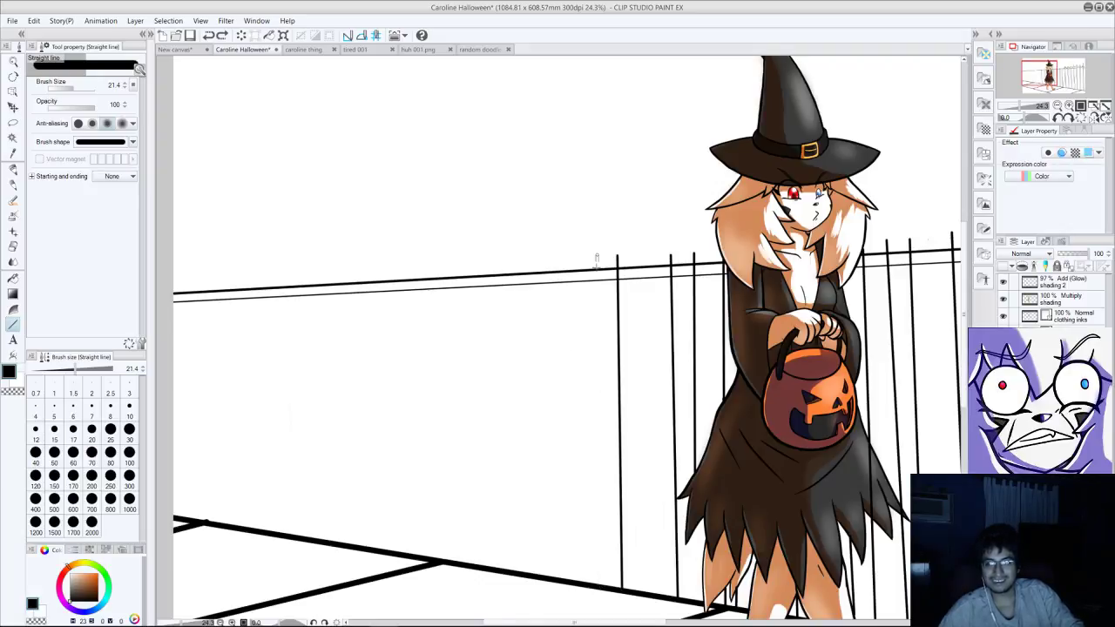
left_click_drag(597, 256, 602, 588)
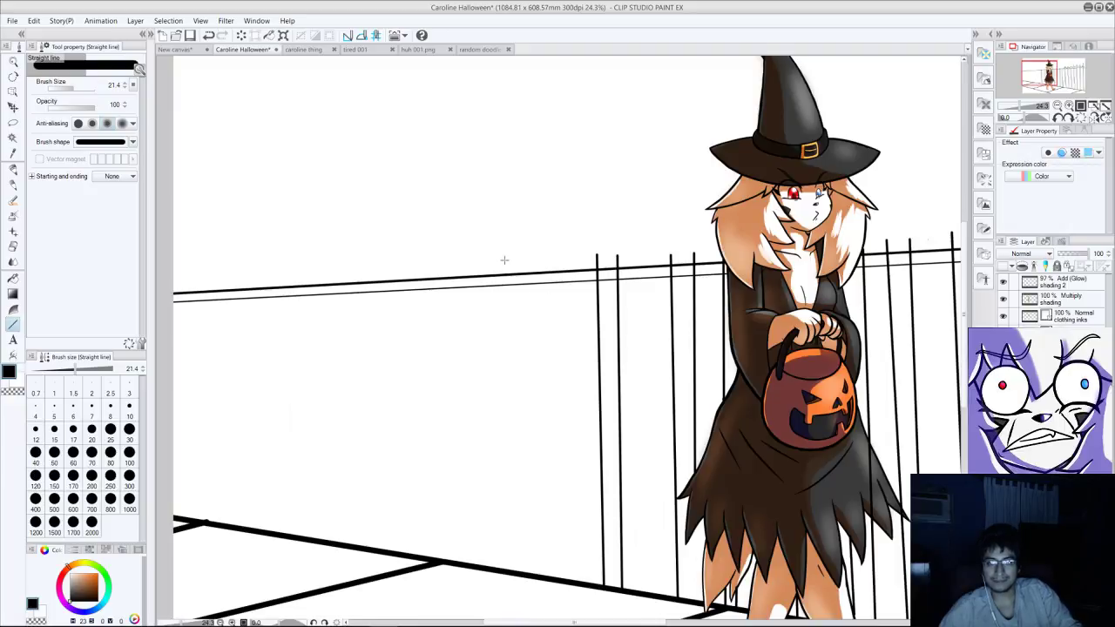
left_click_drag(515, 262, 586, 580)
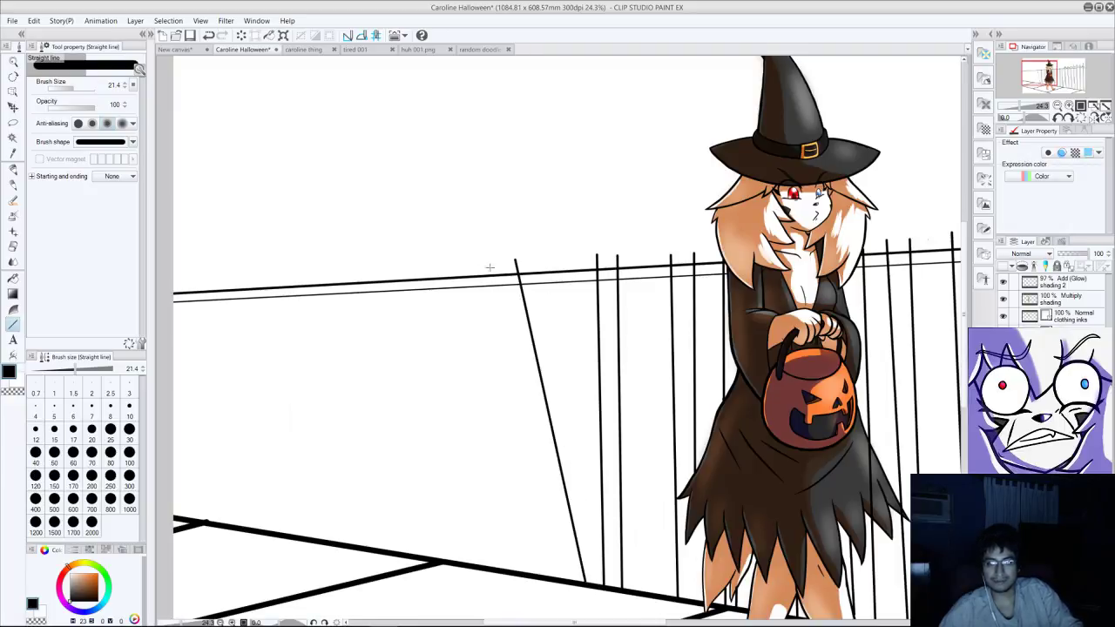
left_click_drag(490, 262, 571, 579)
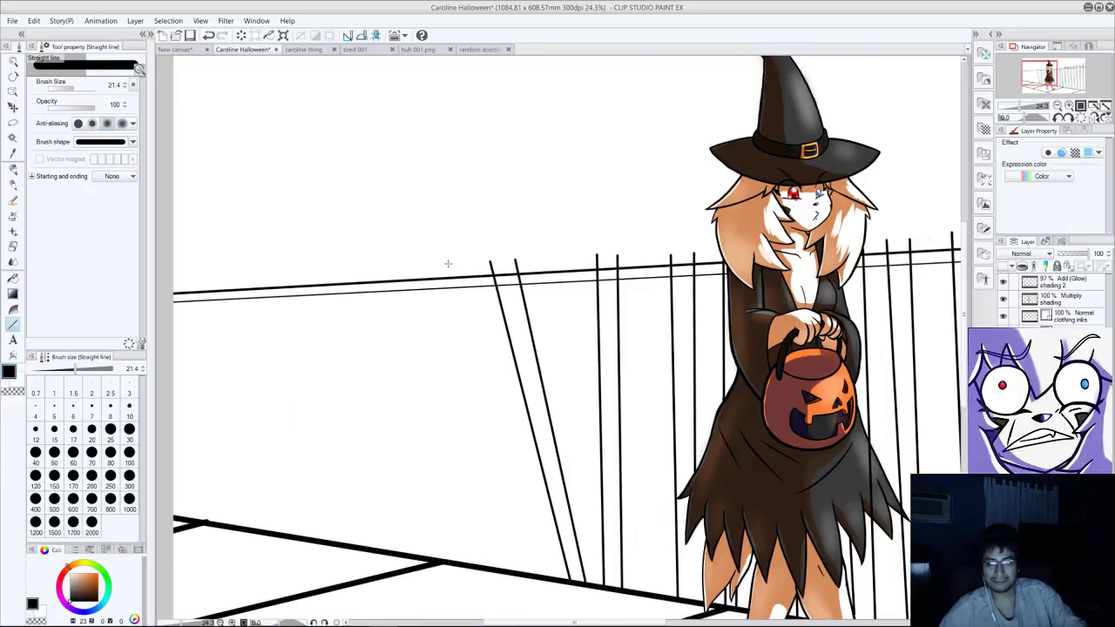
- Draw two more upright picket pairs left of the slanted picket, replacing the misplaced second line of each
left_click_drag(452, 255, 450, 559)
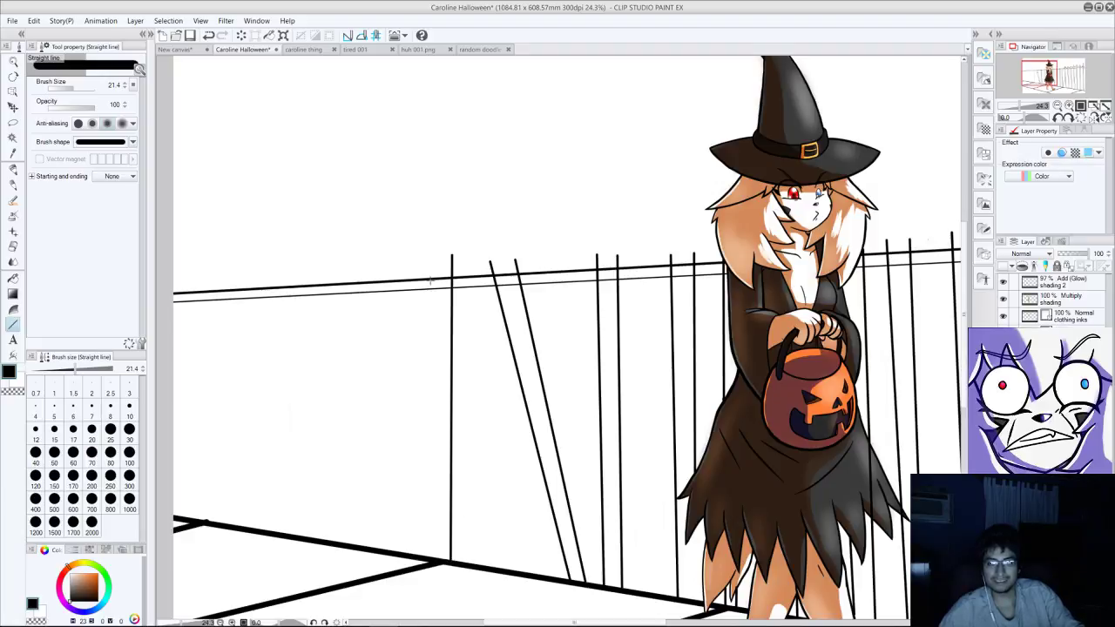
left_click_drag(427, 255, 407, 557)
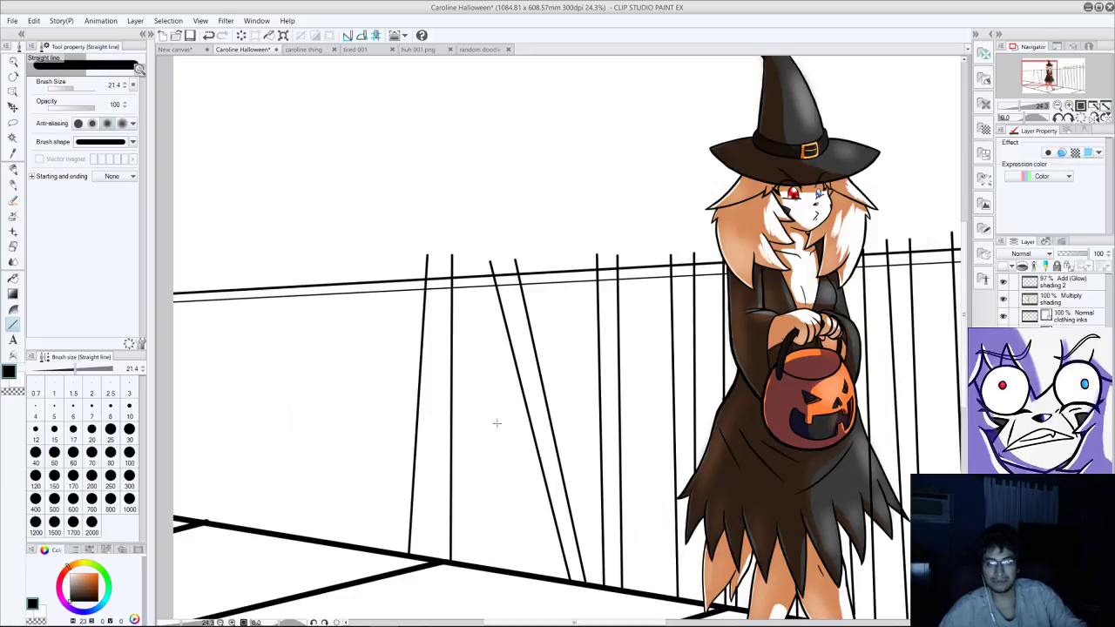
key("ctrl+z")
left_click_drag(429, 260, 425, 559)
left_click_drag(371, 259, 372, 550)
left_click_drag(339, 259, 347, 548)
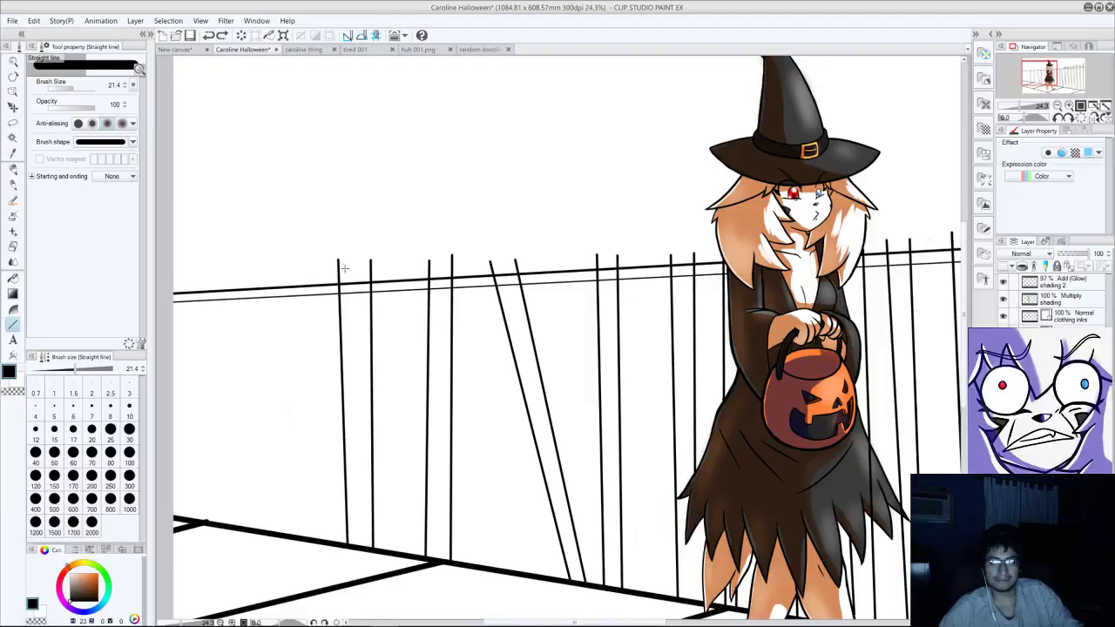
key("ctrl+z")
left_click_drag(347, 265, 355, 547)
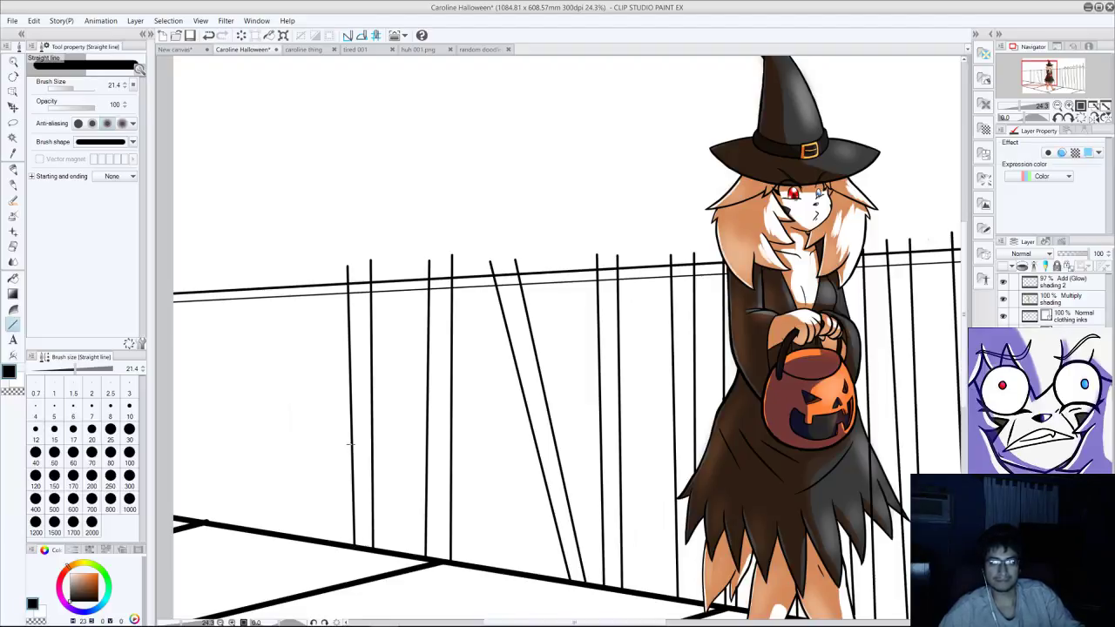
- Add another upright picket farther left, redrawing its second line close and nearly parallel to the first
left_click_drag(302, 268, 307, 540)
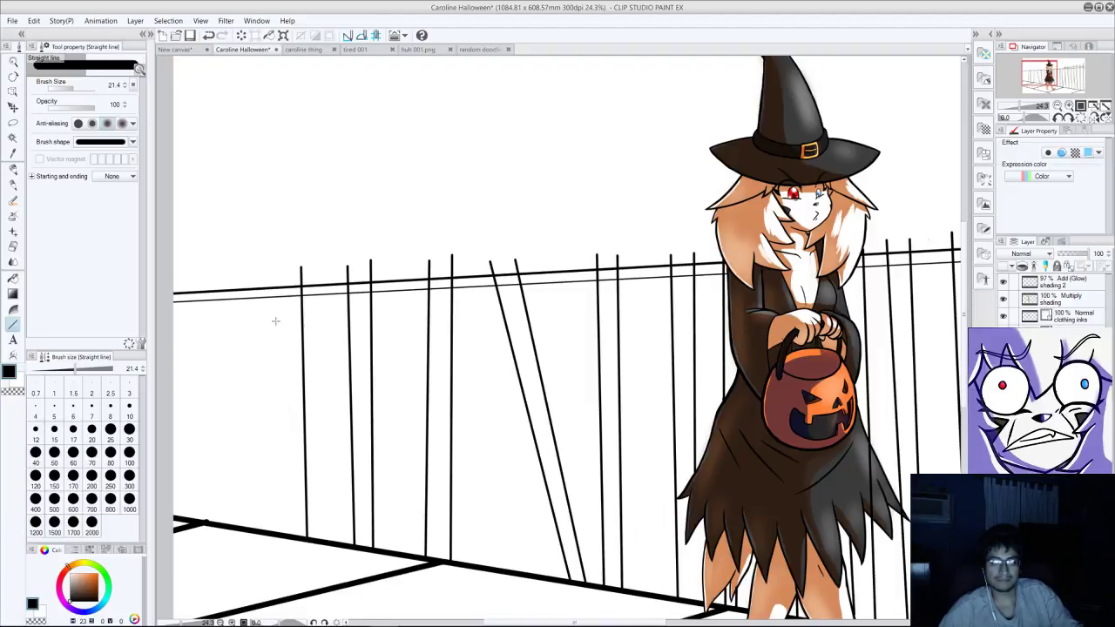
left_click_drag(270, 269, 290, 535)
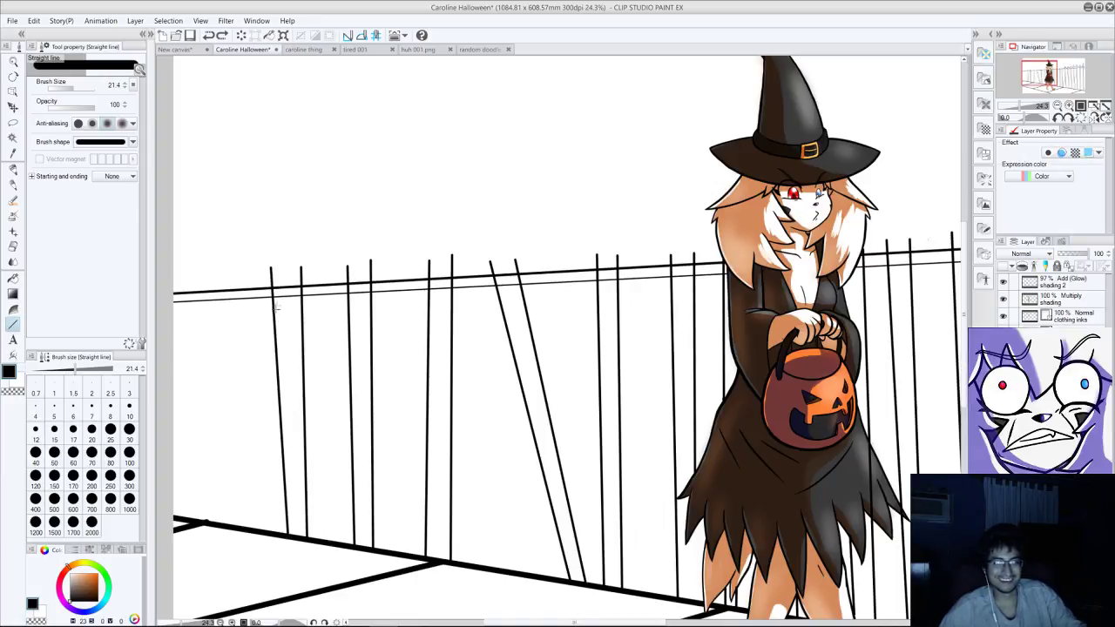
key("ctrl+z")
key("ctrl+z")
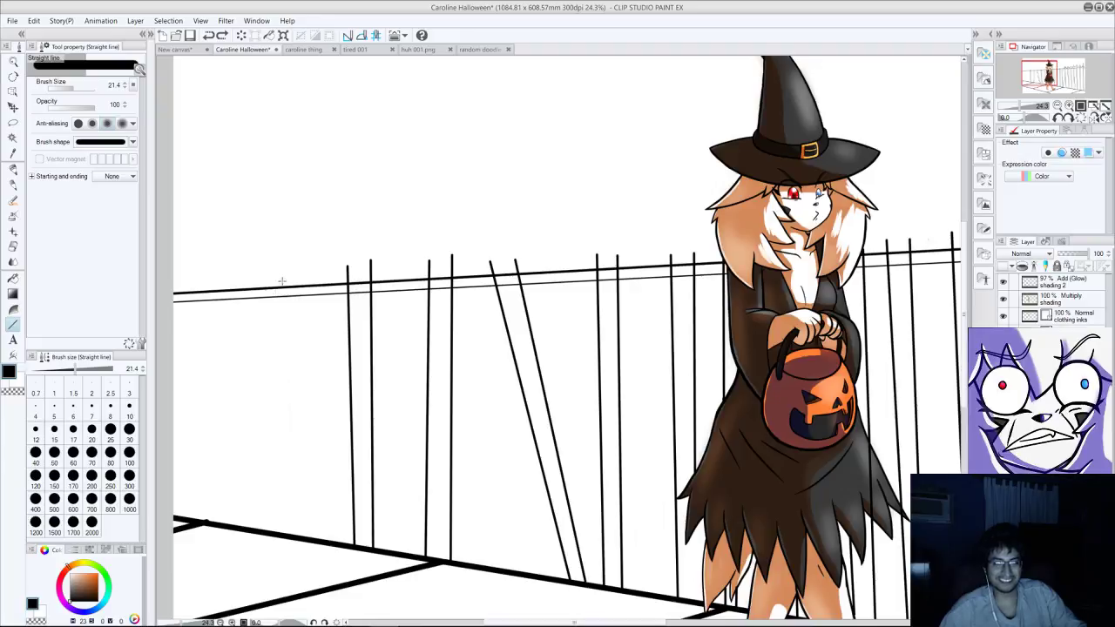
left_click(34, 21)
left_click(45, 47)
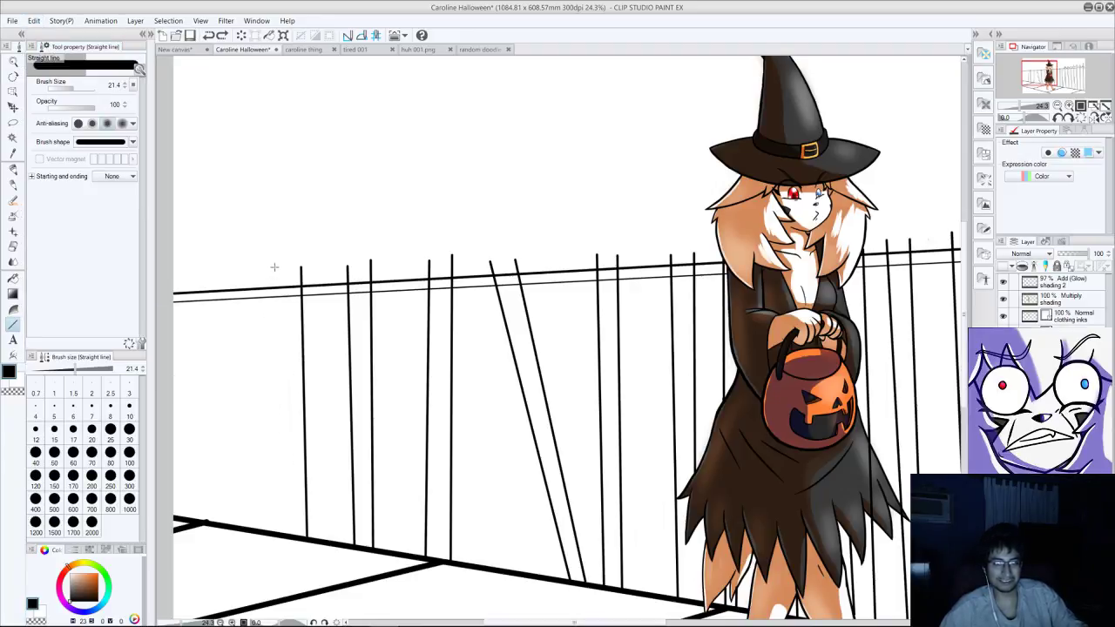
left_click_drag(274, 266, 276, 537)
key("ctrl+z")
left_click_drag(285, 271, 287, 538)
- Draw a second slanted picket pair near the left end of the fence and a single vertical line at the canvas edge
mouse_move(227, 270)
left_mouse_down()
mouse_move(242, 526)
mouse_move(269, 534)
mouse_move(210, 283)
mouse_move(261, 536)
left_mouse_up()
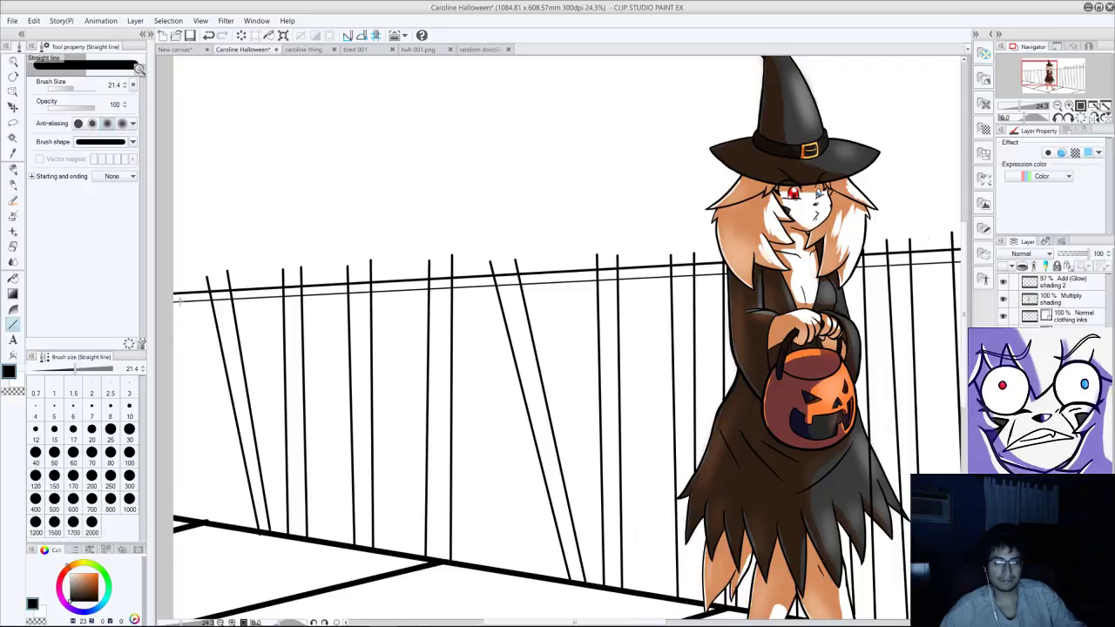
left_click_drag(176, 276, 178, 519)
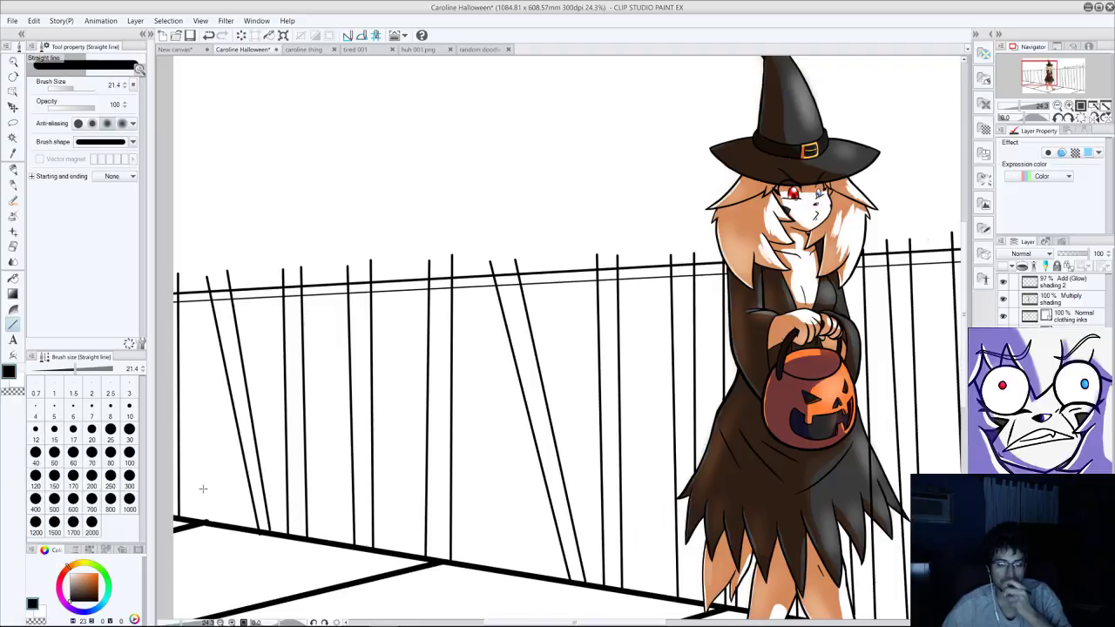
scroll(383, 366, "down", 3)
scroll(417, 369, "down", 2)
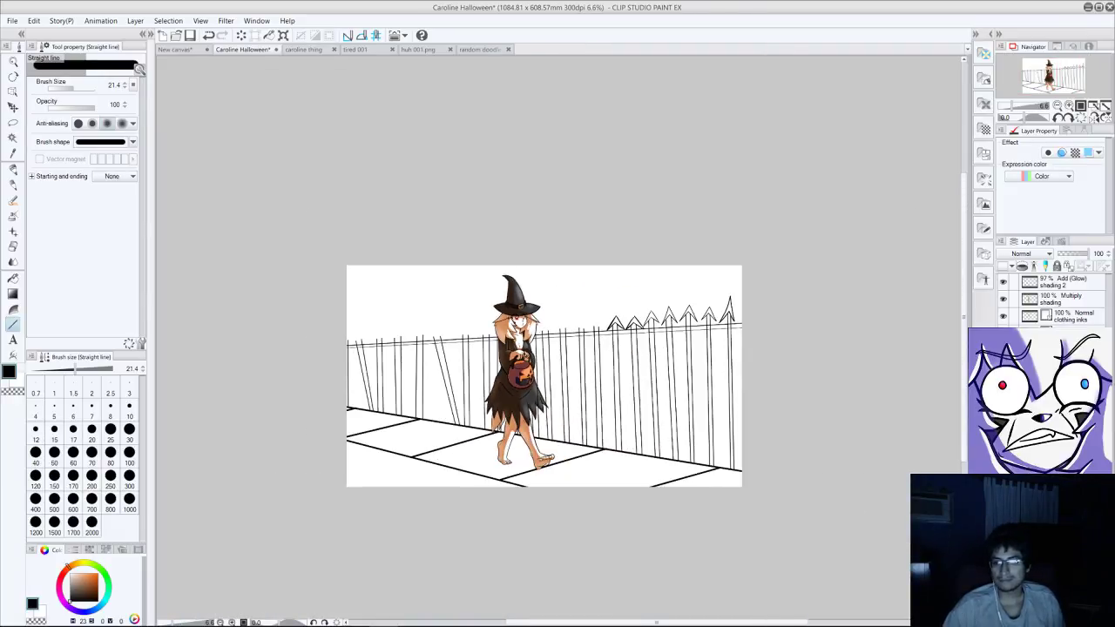
- Examine the rough background sketch around the witch and behind the right-hand fence pickets against the inked lines
scroll(766, 292, "up", 3)
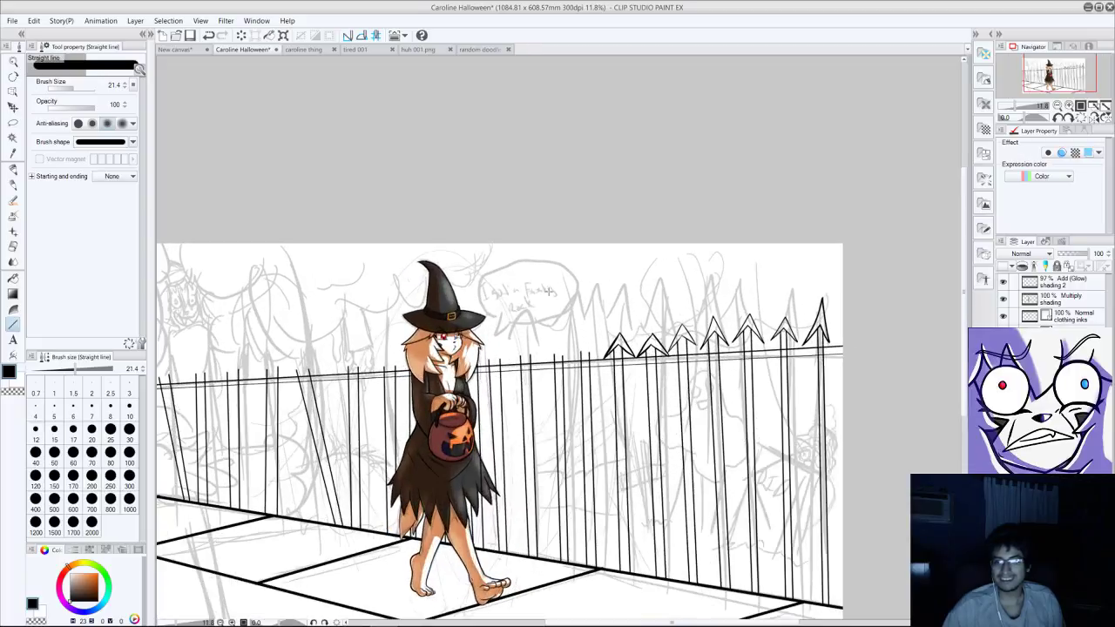
scroll(326, 343, "down", 1)
scroll(327, 344, "up", 6)
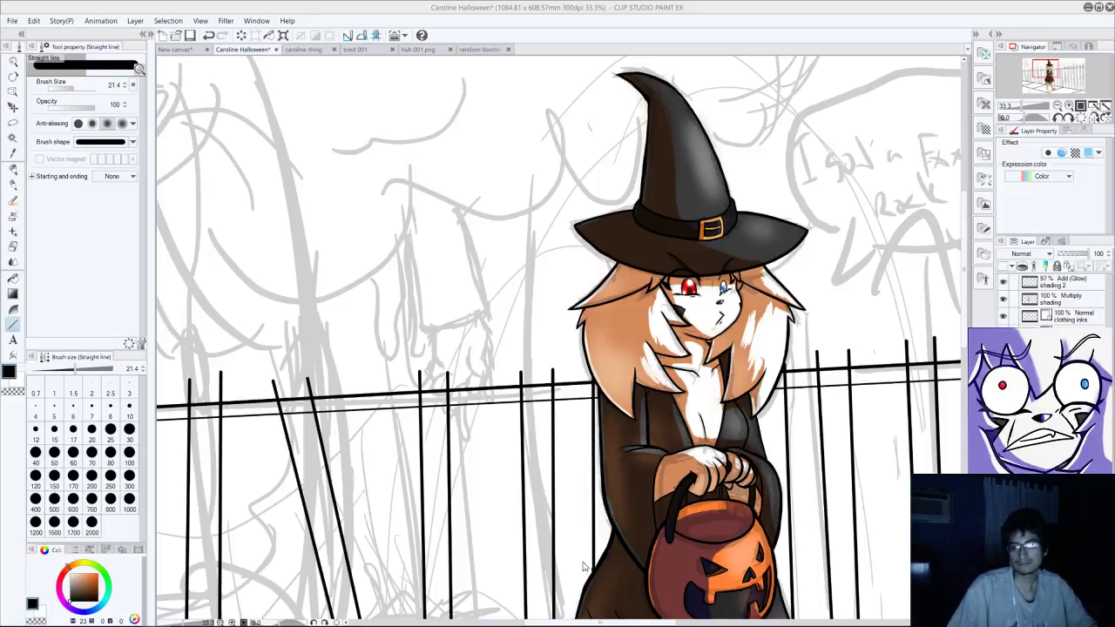
scroll(667, 350, "down", 5)
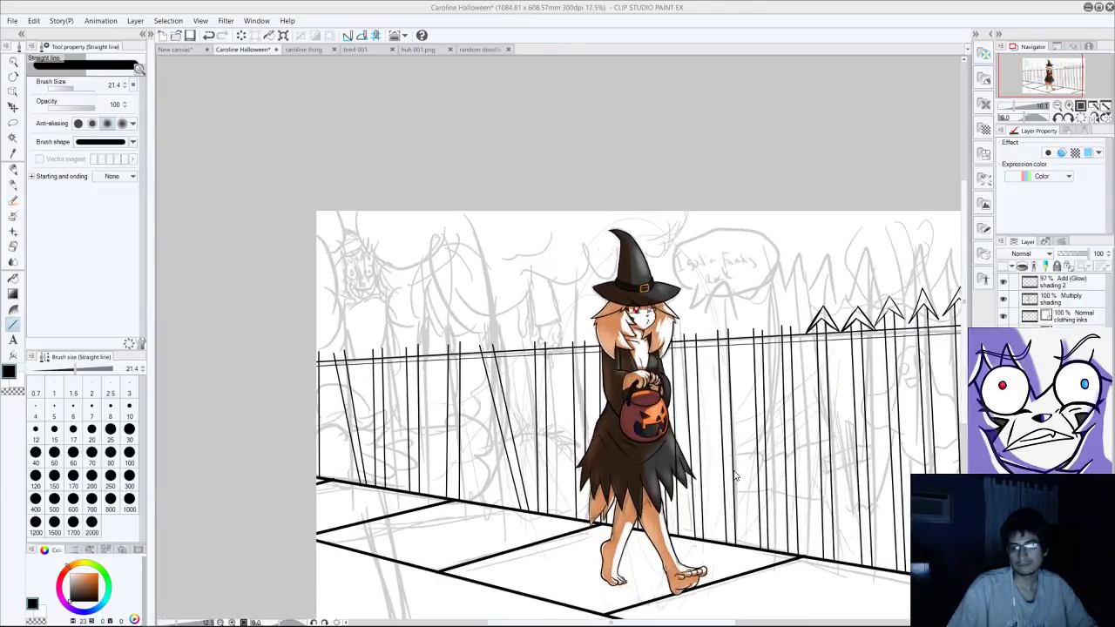
scroll(783, 555, "down", 1)
scroll(782, 556, "up", 1)
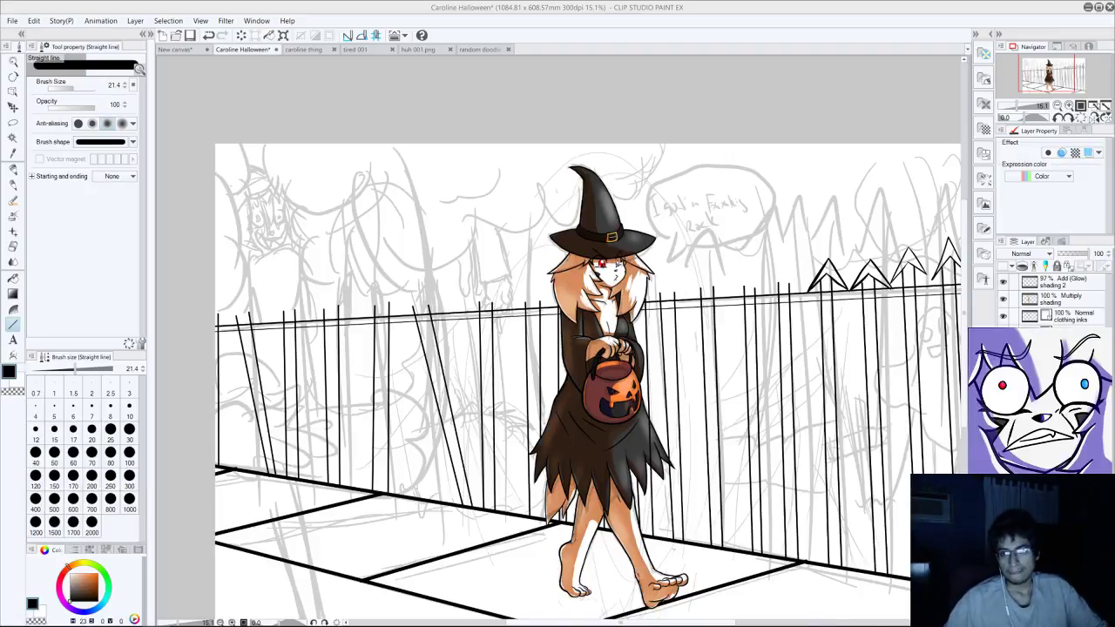
scroll(662, 287, "down", 6)
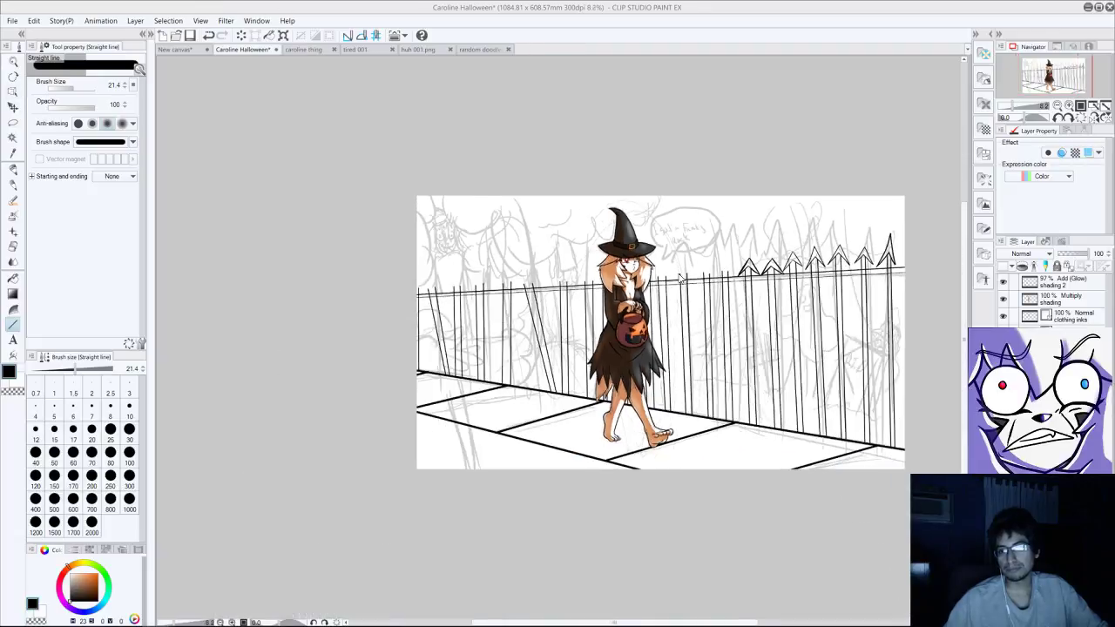
scroll(833, 336, "up", 8)
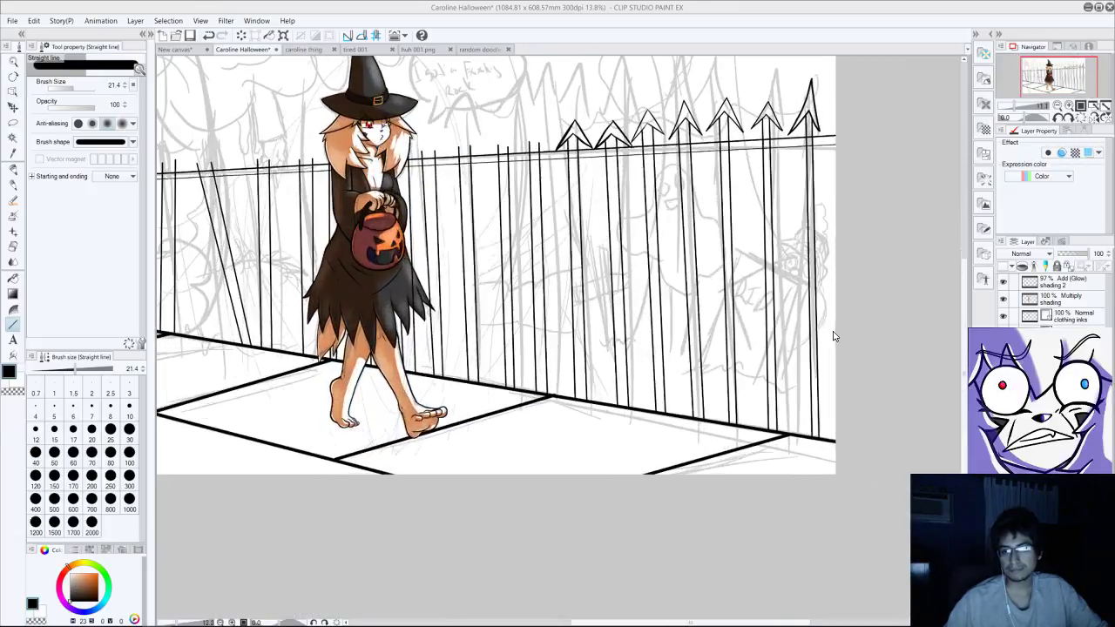
scroll(662, 117, "up", 4)
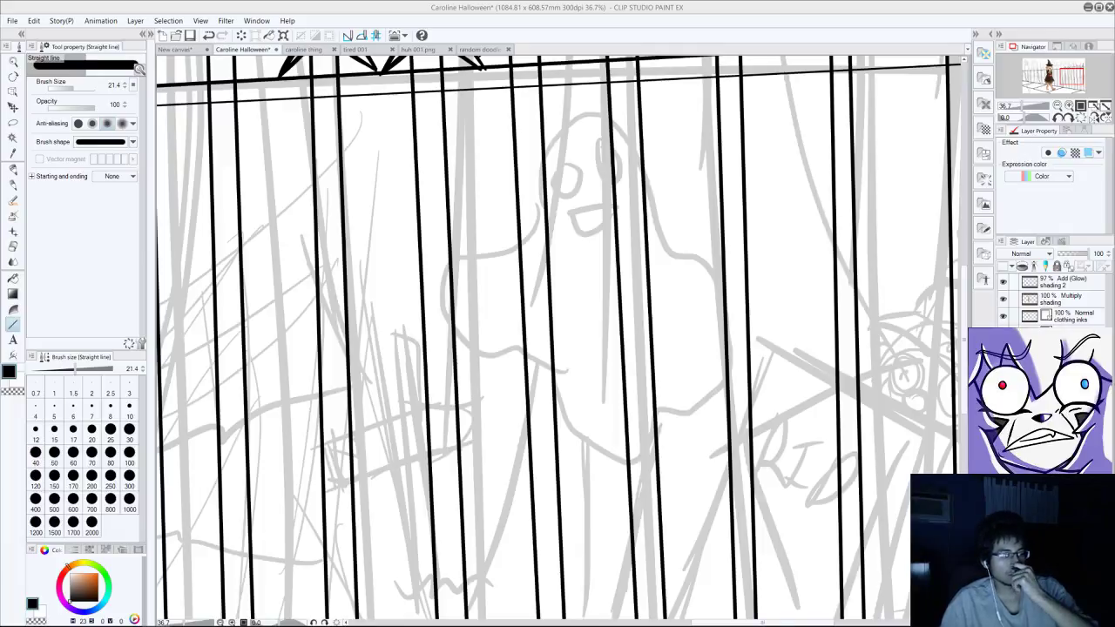
scroll(351, 399, "down", 1)
scroll(351, 399, "down", 5)
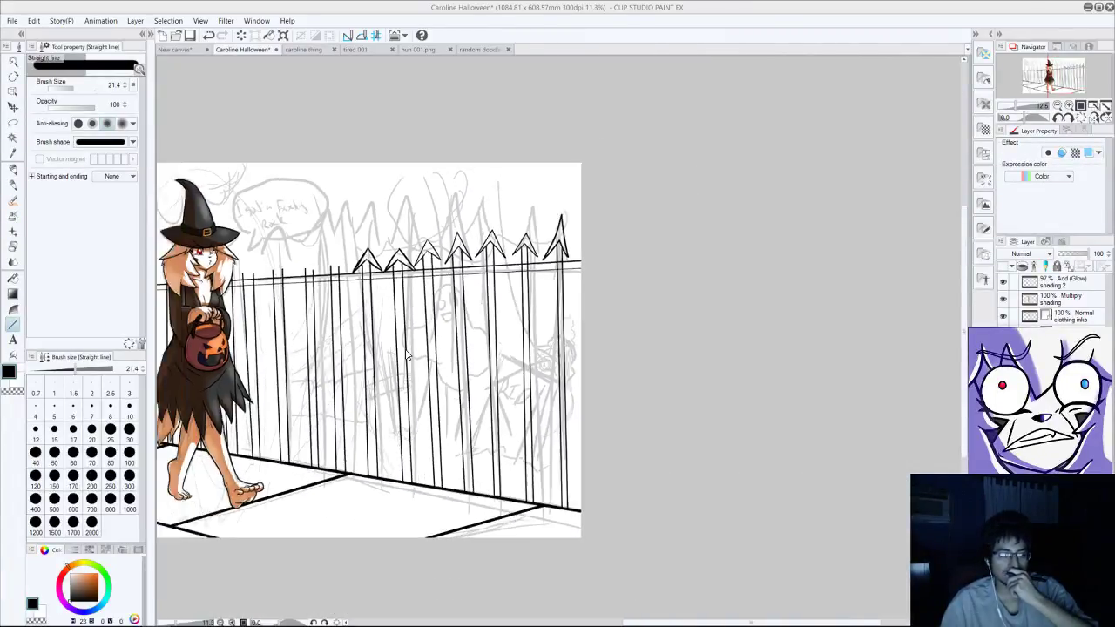
- Hide the inked fence and the rough background sketch so that only the witch remains on the white canvas
scroll(183, 345, "up", 4)
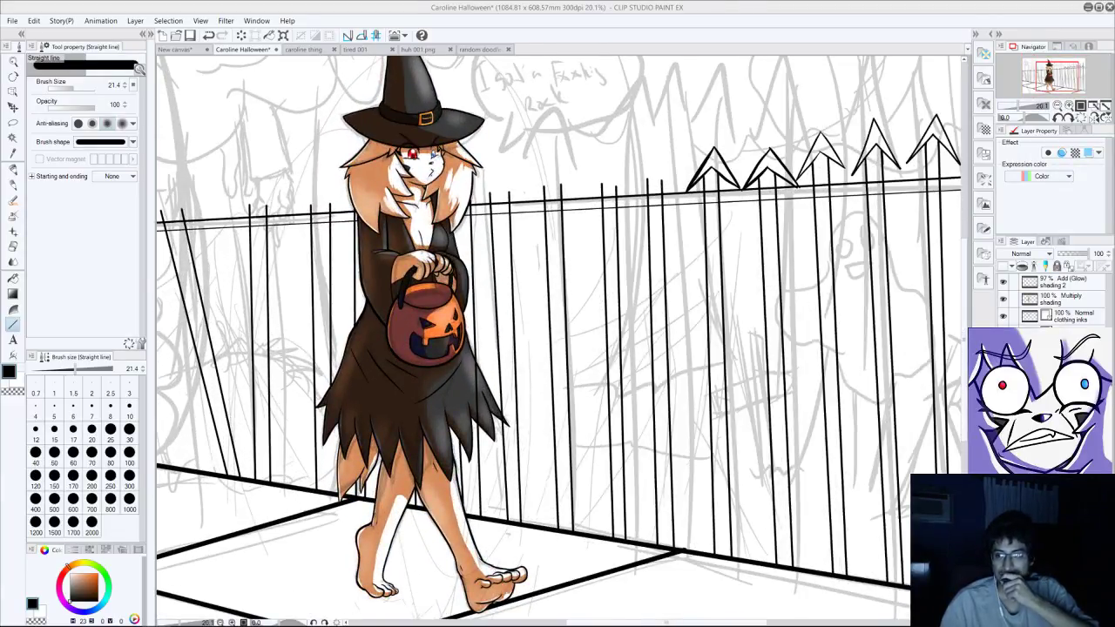
key("ctrl+z")
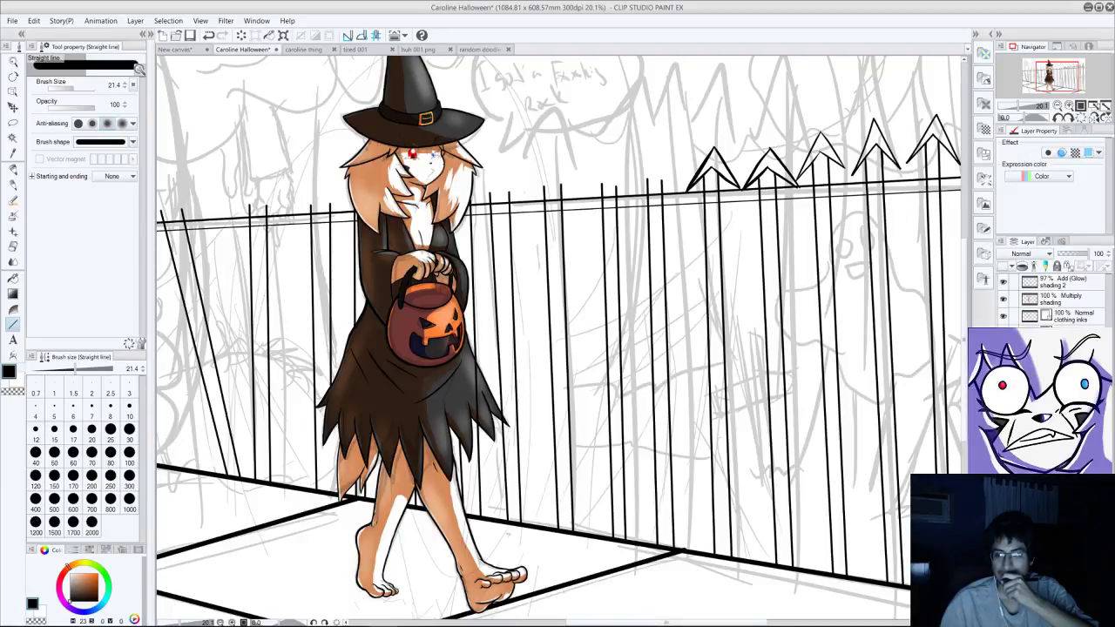
key("ctrl+y")
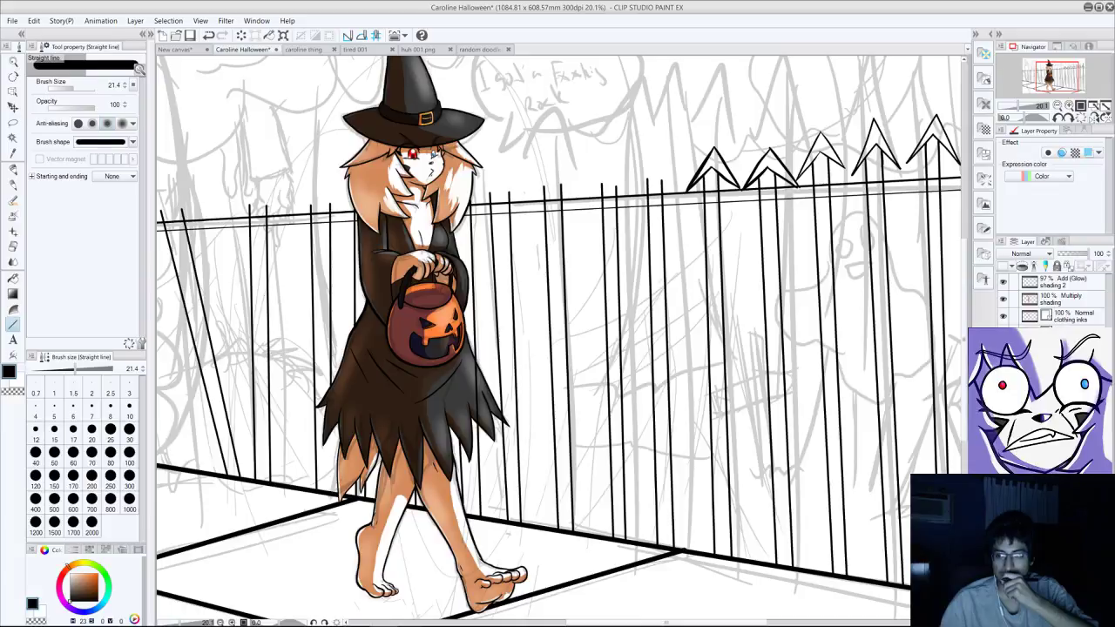
key("ctrl+z")
key("ctrl+y")
key("ctrl+z")
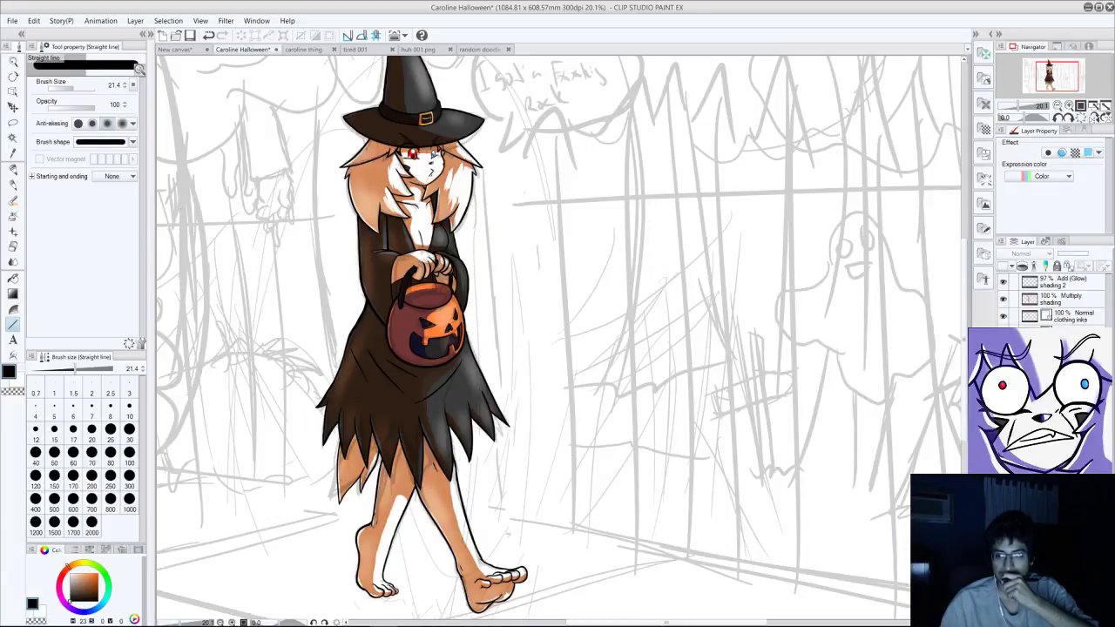
key("ctrl+z")
scroll(373, 393, "down", 3)
scroll(362, 400, "up", 3)
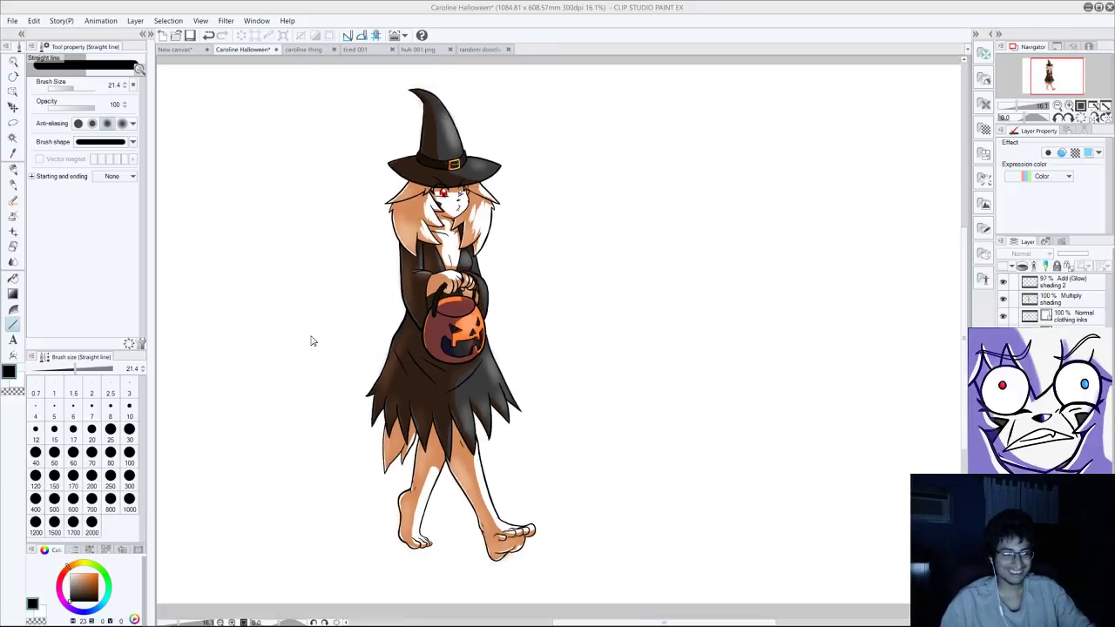
scroll(311, 339, "up", 1)
scroll(237, 231, "down", 1)
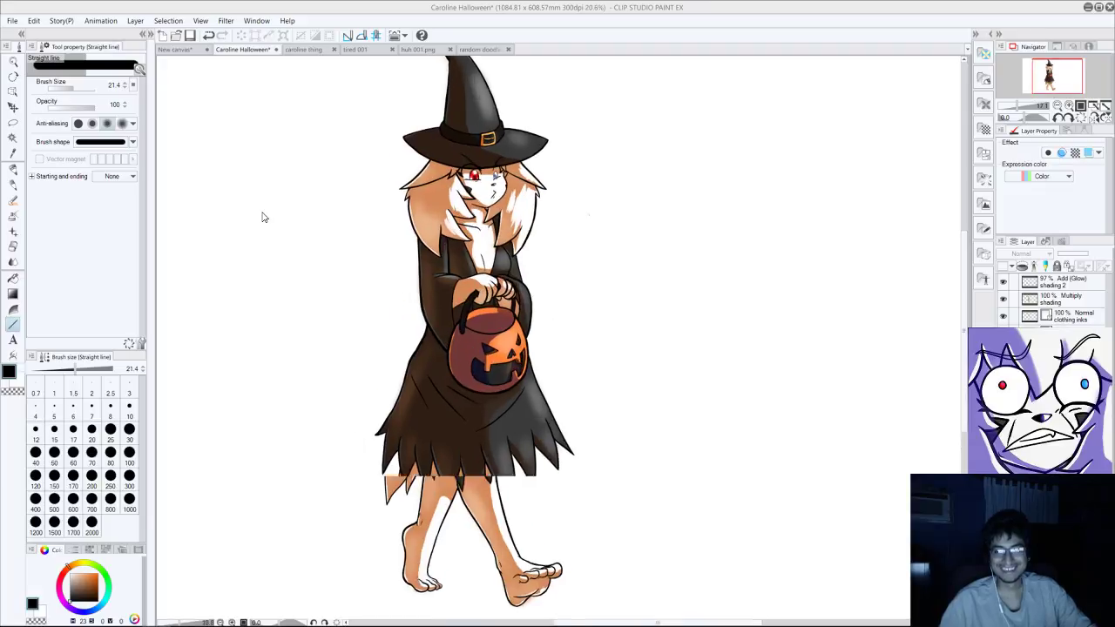
scroll(362, 273, "down", 1)
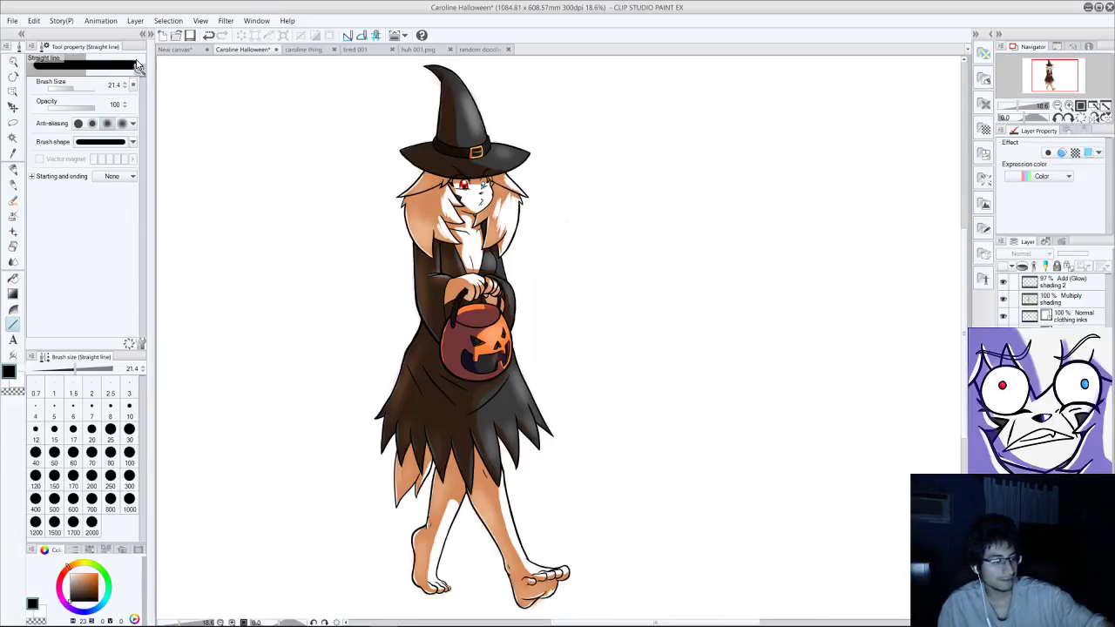
- Save the Caroline Halloween illustration
left_click(466, 49)
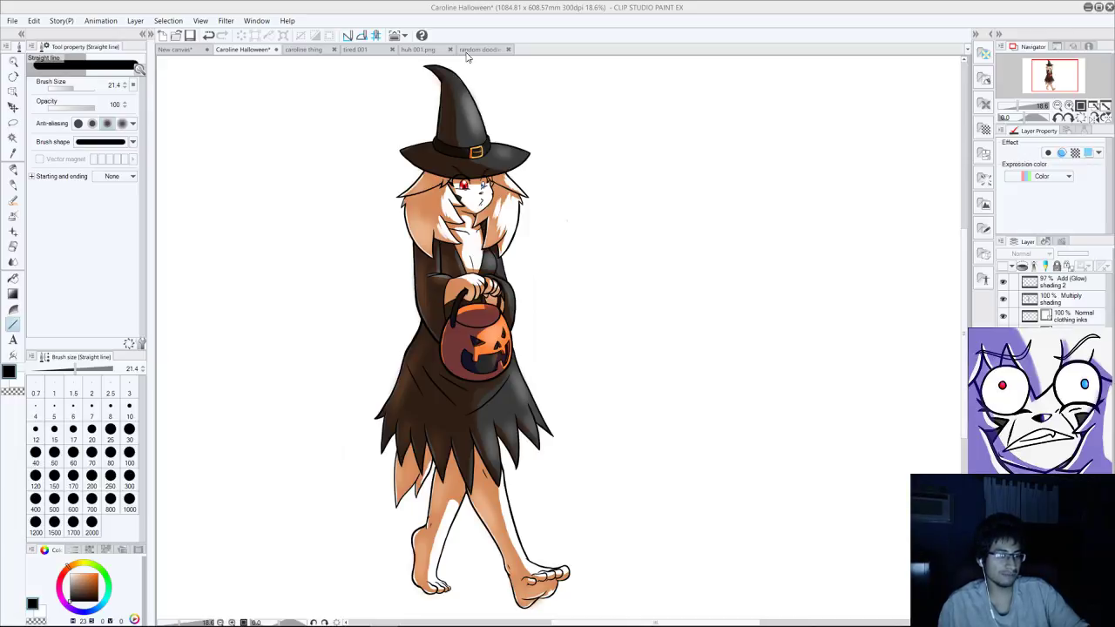
key("ctrl+s")
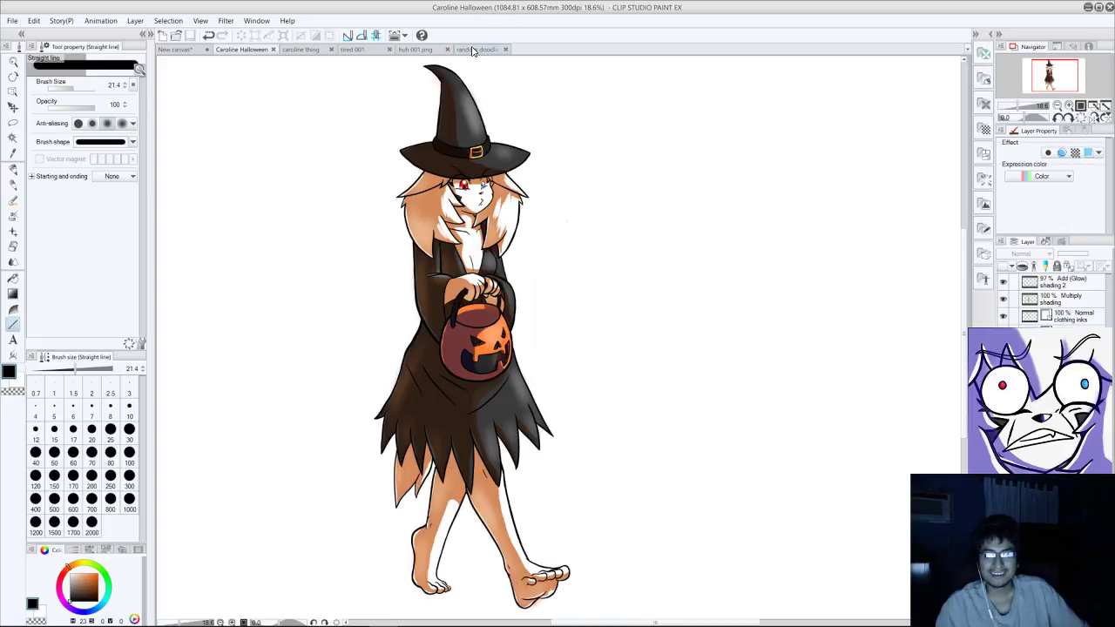
- Look through the other open drawings: random doodles 2, huh 001.png, tired 001 and caroline thing
left_click(473, 49)
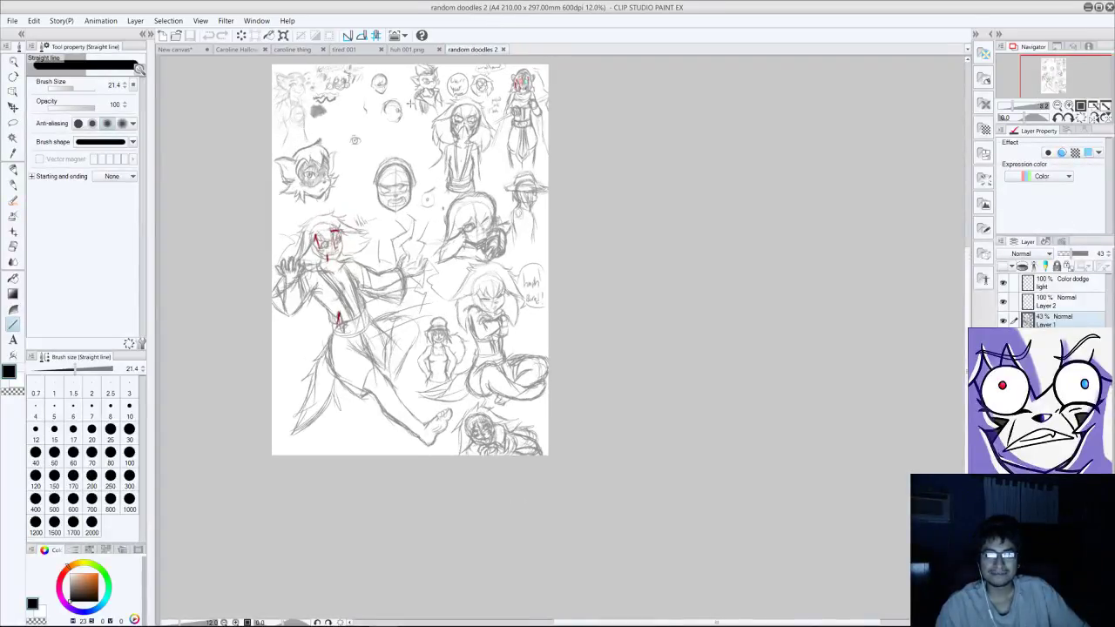
left_click(408, 50)
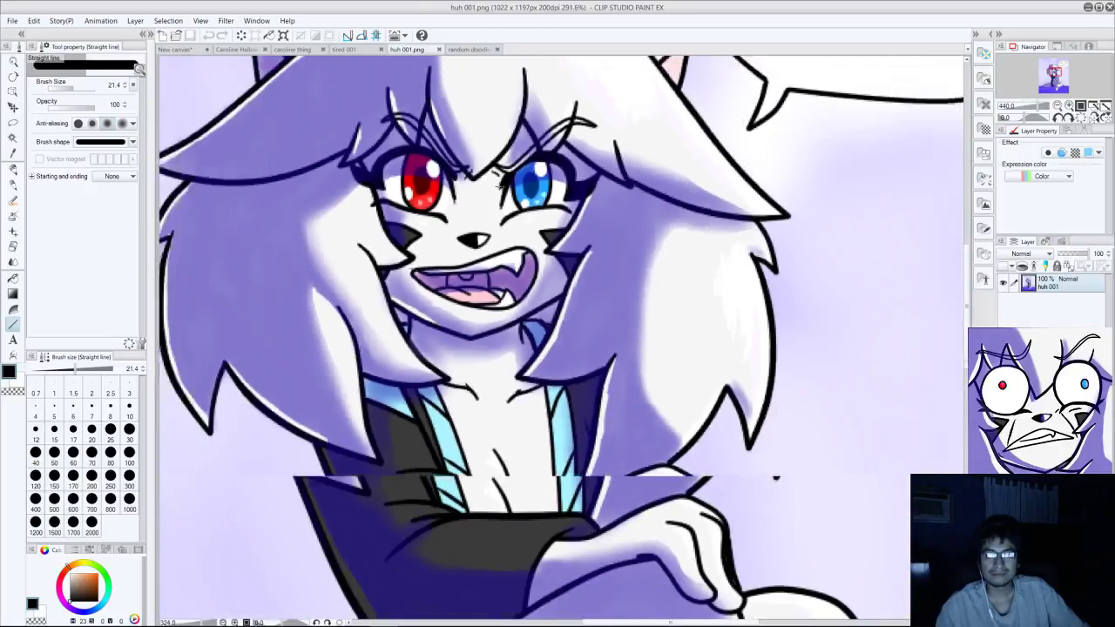
scroll(502, 184, "down", 3)
scroll(444, 147, "up", 3)
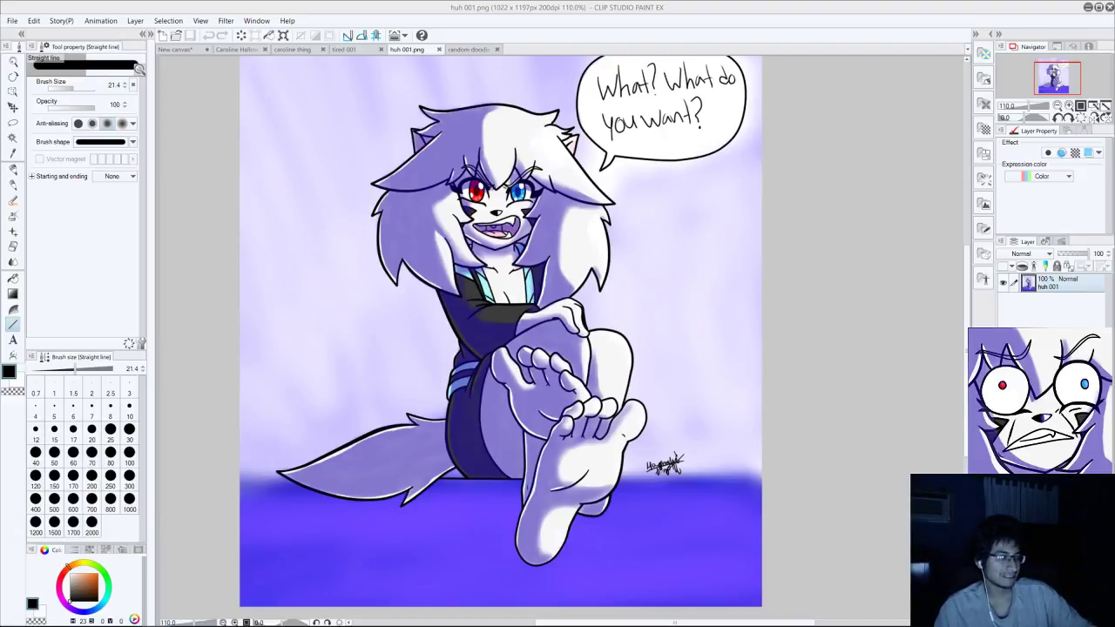
left_click(352, 51)
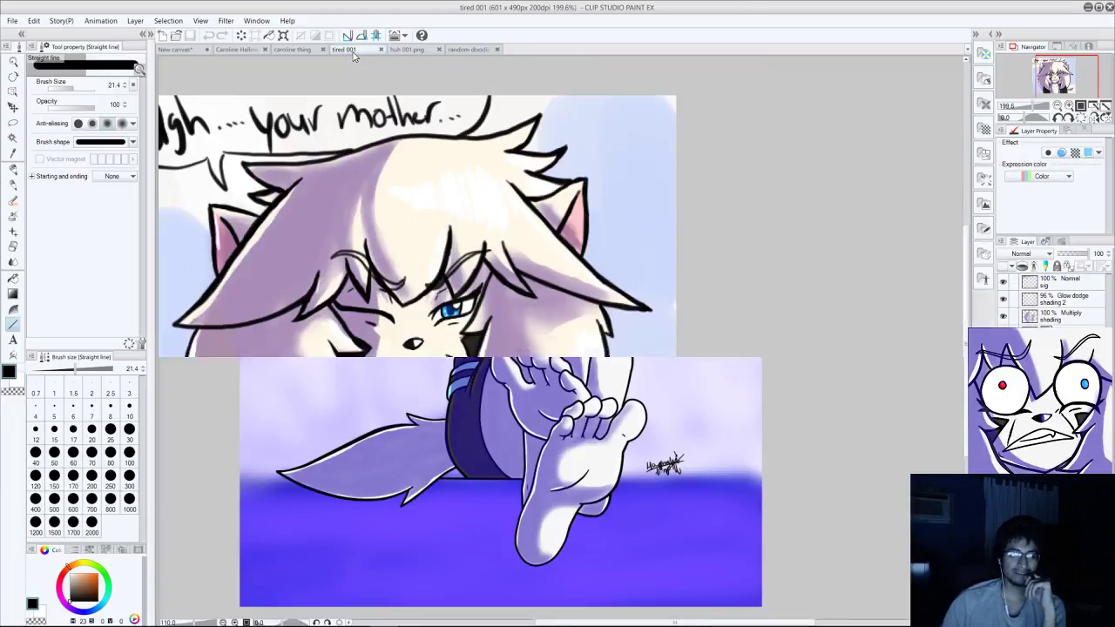
left_click(294, 49)
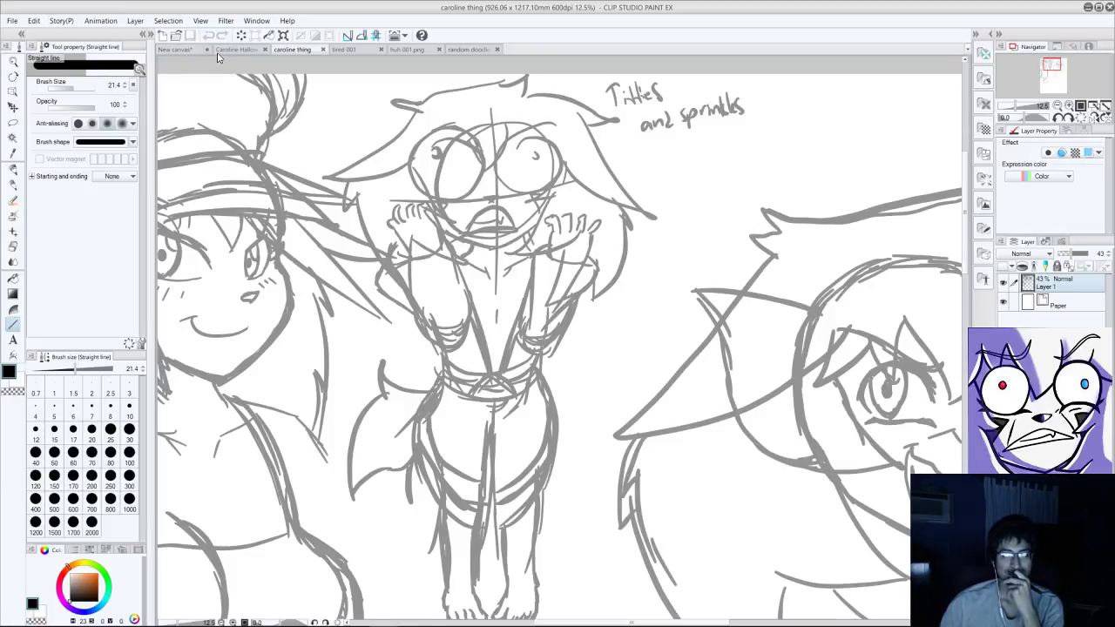
- Try two crossing straight lines on the blank New canvas and undo both
left_click(167, 50)
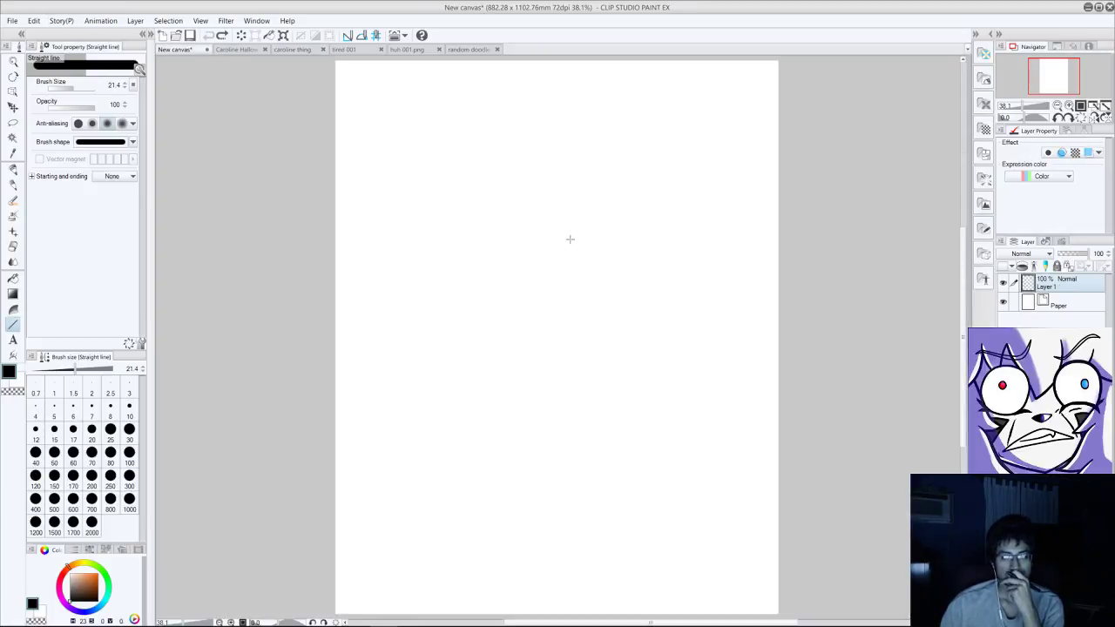
scroll(612, 248, "up", 1)
mouse_move(481, 427)
left_mouse_down()
mouse_move(433, 294)
mouse_move(302, 212)
mouse_move(290, 170)
left_mouse_up()
left_click_drag(563, 332, 334, 477)
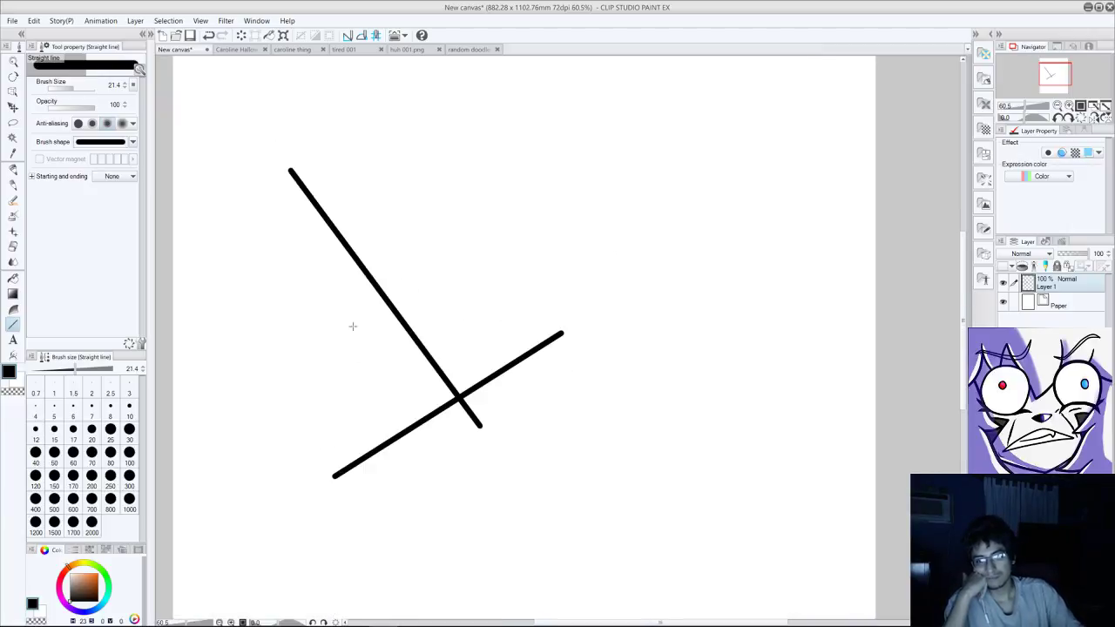
left_click(37, 23)
left_click(46, 34)
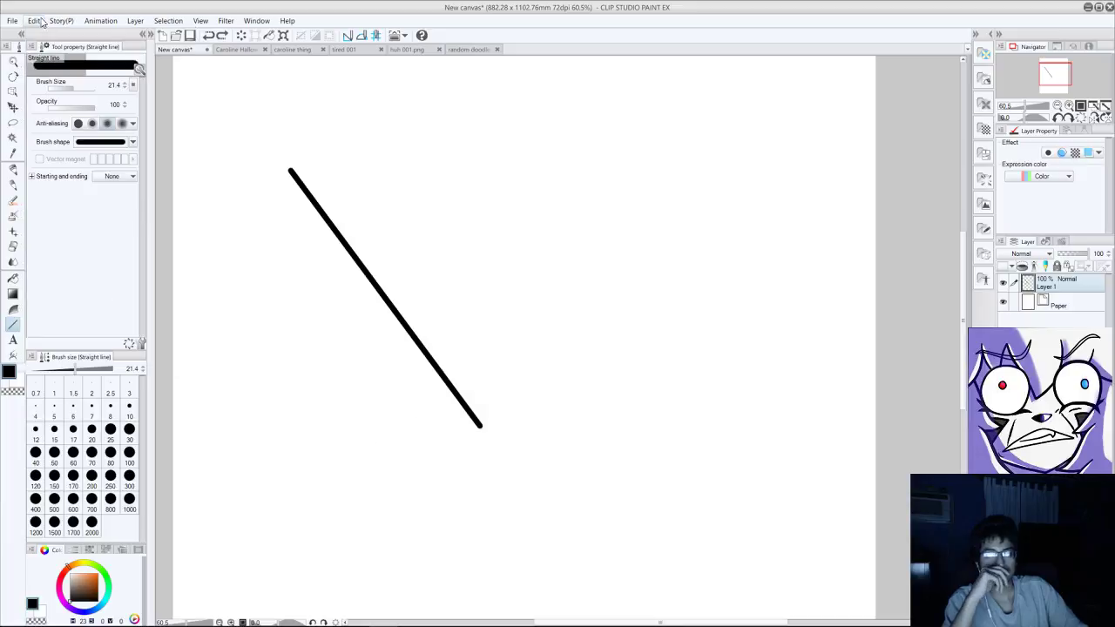
left_click(33, 20)
left_click(49, 35)
- Lower Layer 1's opacity to 65 and sketch a short curved stroke with the Darker pencil, discarding a first oval
left_click(13, 183)
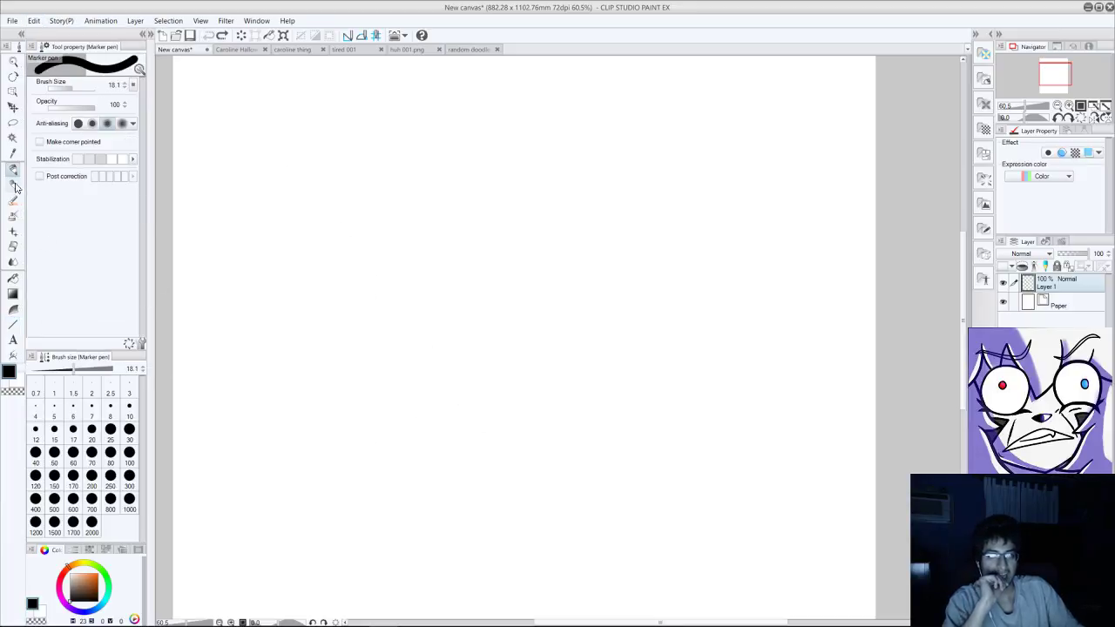
left_click_drag(1074, 253, 1079, 255)
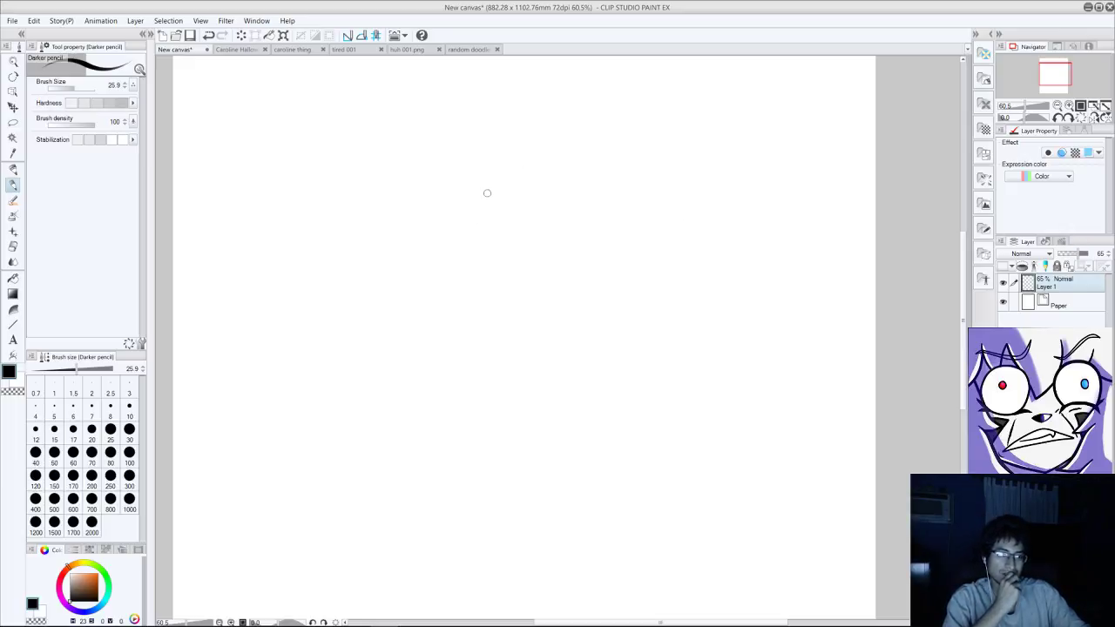
mouse_move(449, 228)
left_mouse_down()
mouse_move(435, 292)
mouse_move(447, 223)
left_mouse_up()
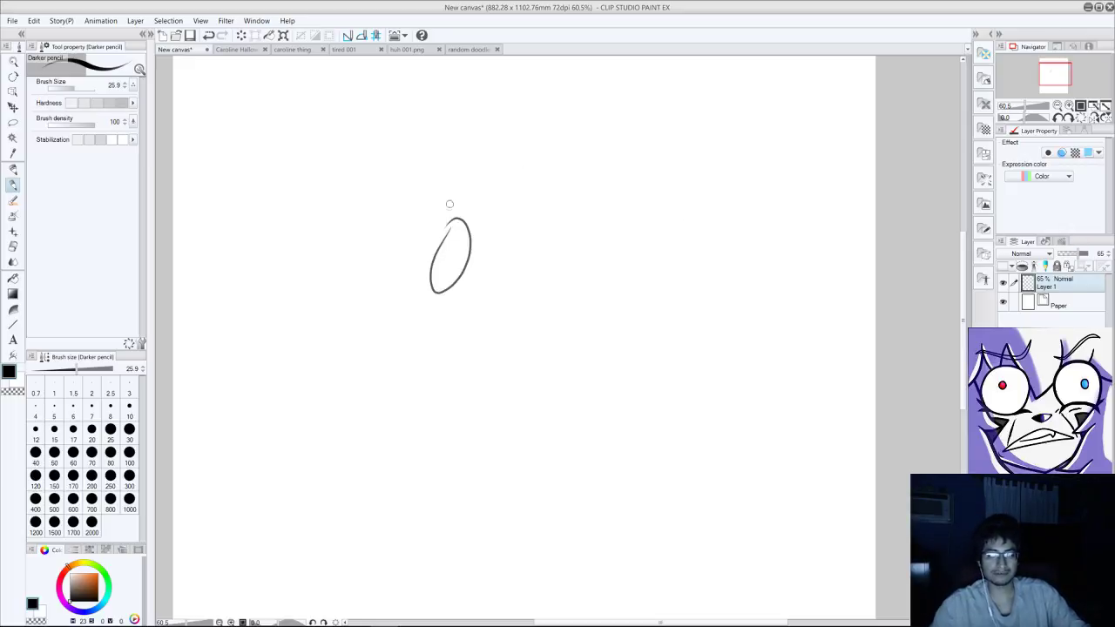
key("ctrl+z")
mouse_move(409, 148)
left_mouse_down()
mouse_move(404, 205)
mouse_move(419, 136)
left_mouse_up()
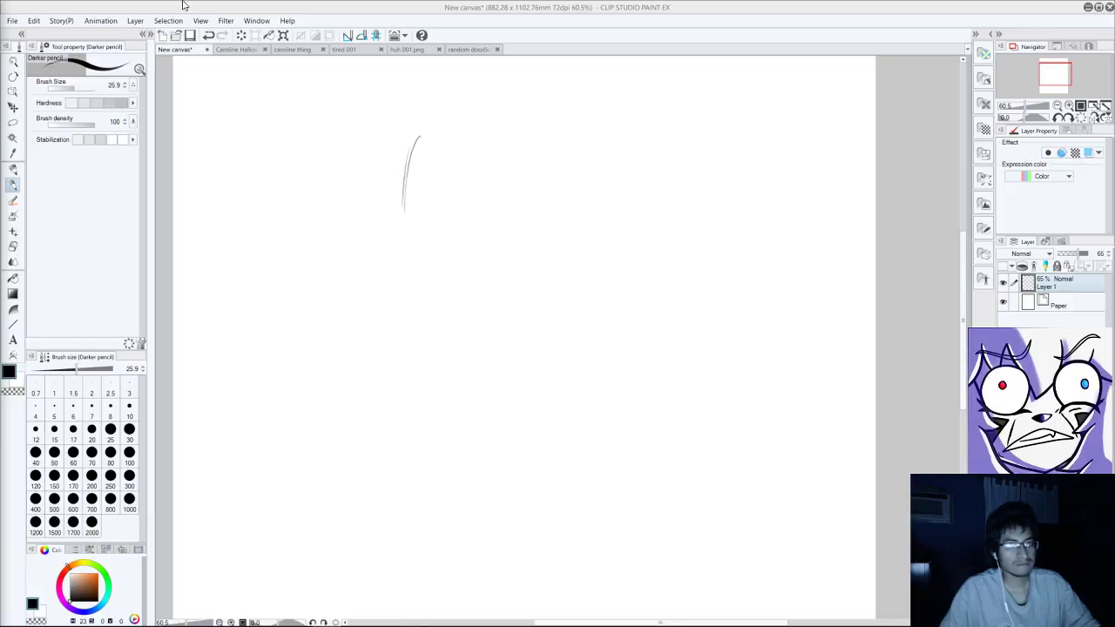
- Return to the Caroline Halloween illustration and undo the hiding of the background sketch and inked fence
left_click(237, 49)
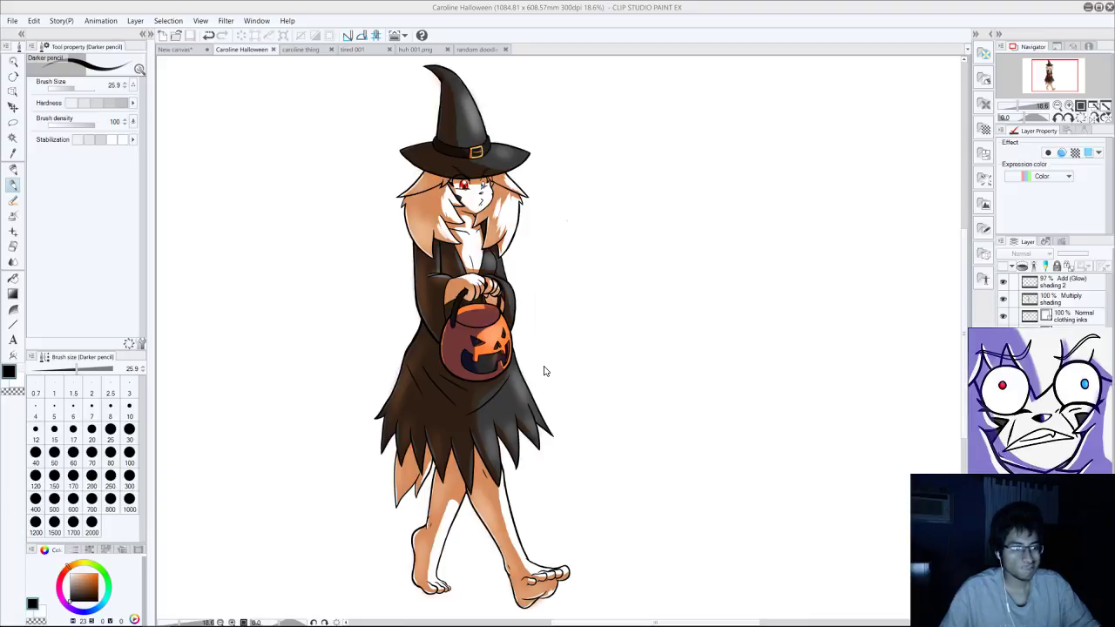
scroll(523, 383, "down", 1)
scroll(482, 402, "down", 2)
scroll(458, 371, "up", 3)
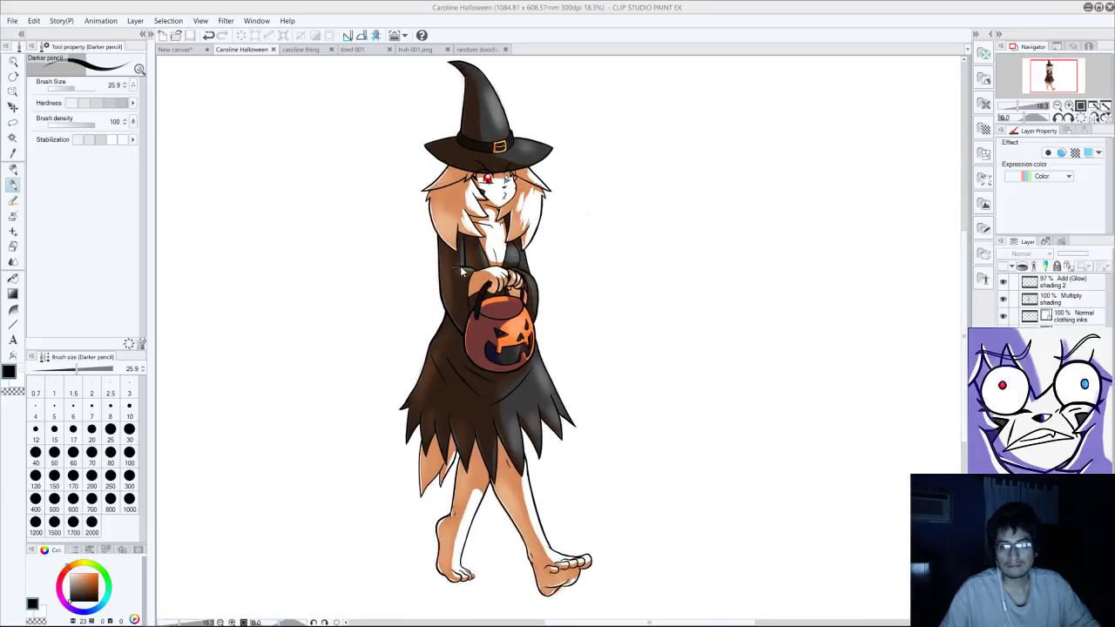
scroll(384, 312, "down", 2)
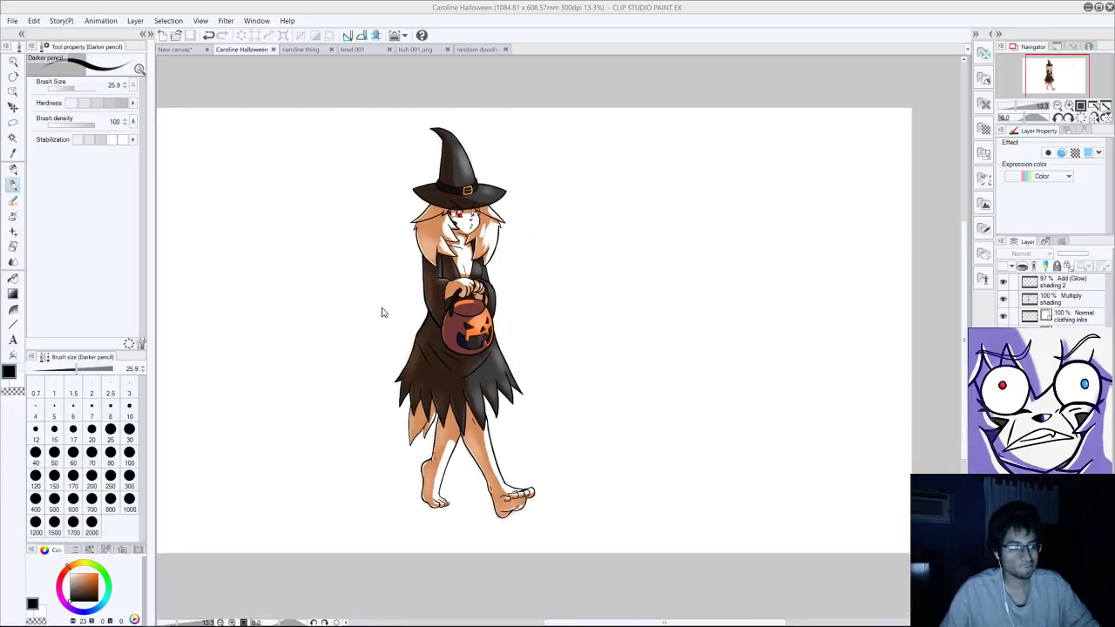
key("ctrl+z")
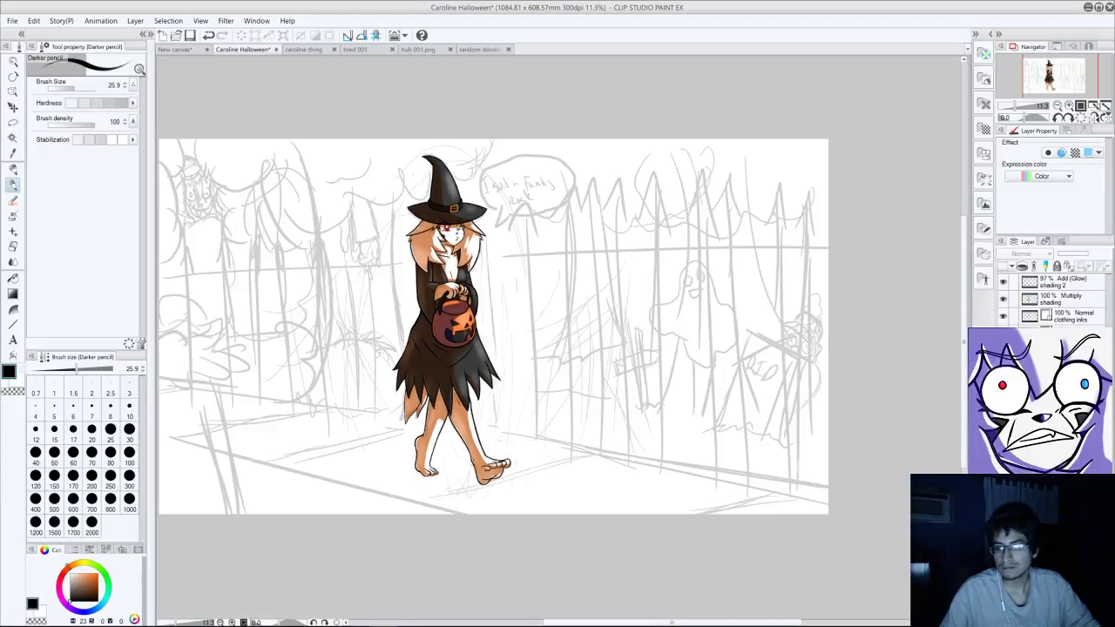
key("ctrl+z")
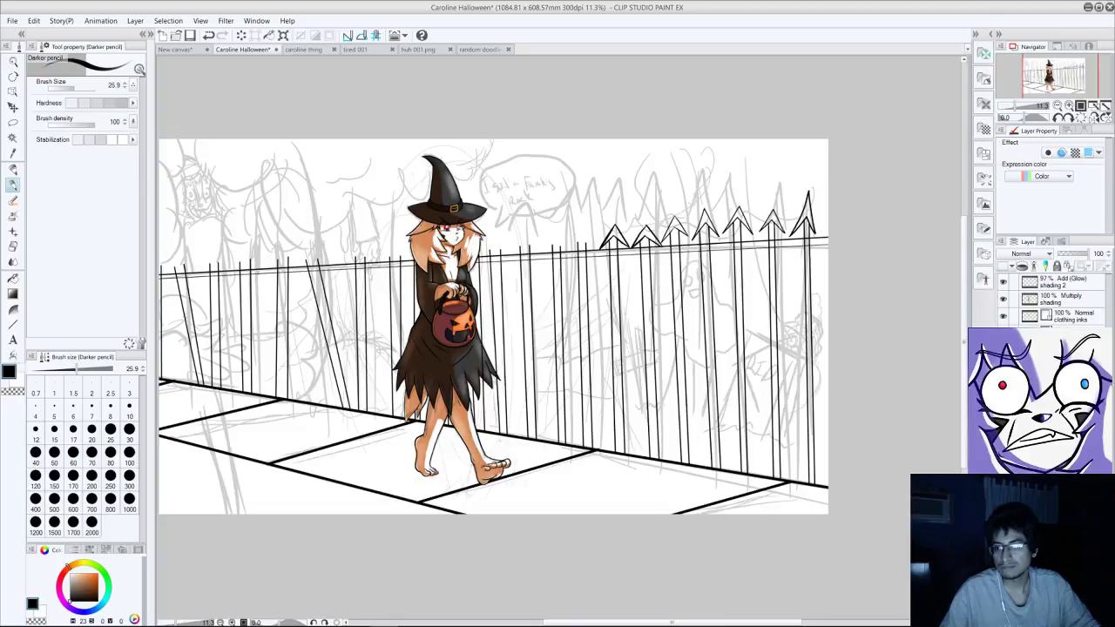
- With the Oil paint brush at size 33.3, ink both outer edges of a spearhead over the first untipped picket left of the finished tips
scroll(640, 206, "up", 6)
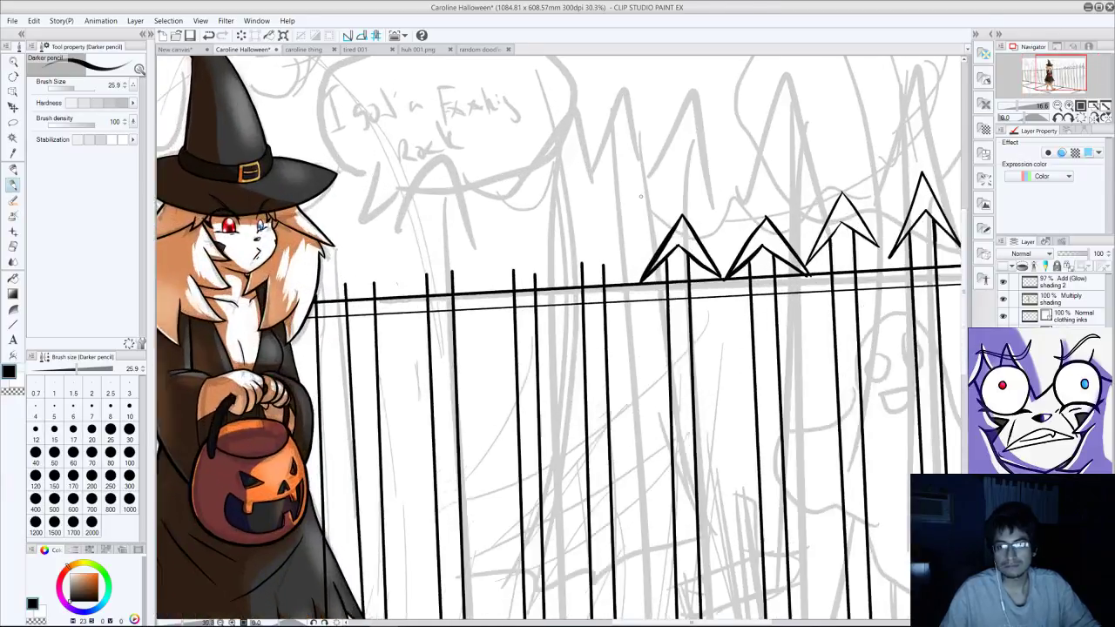
scroll(640, 206, "up", 3)
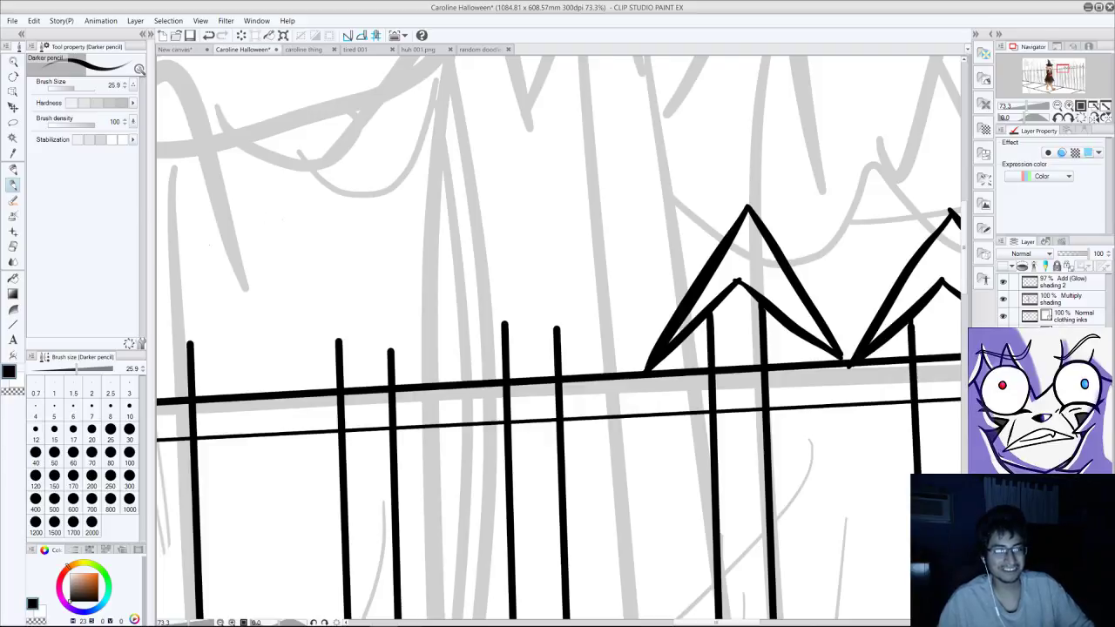
left_click(13, 201)
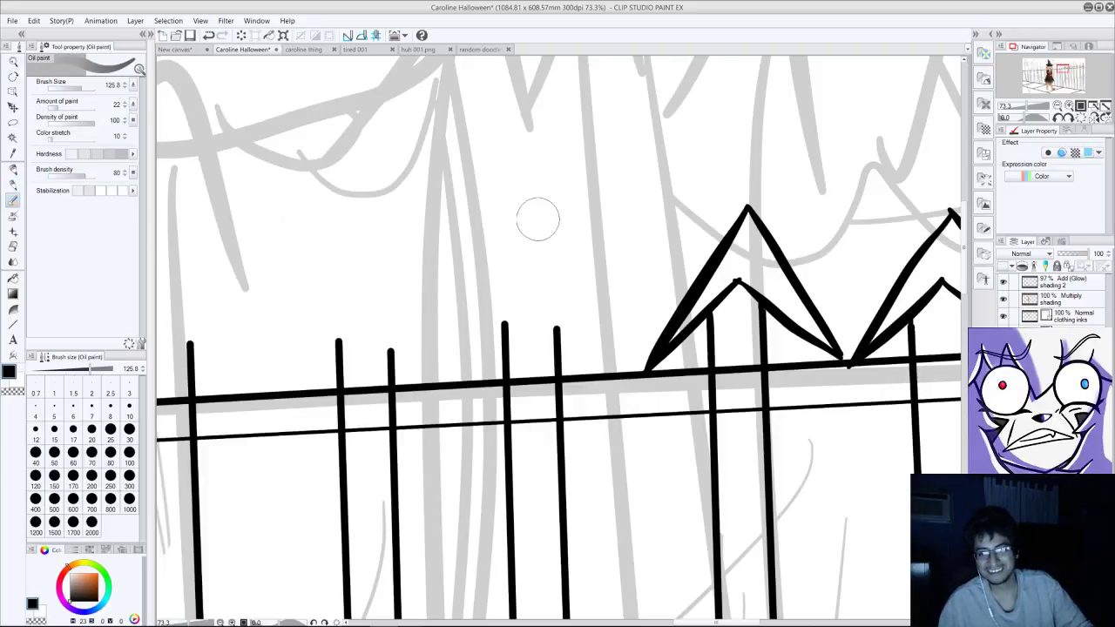
left_click_drag(94, 371, 83, 372)
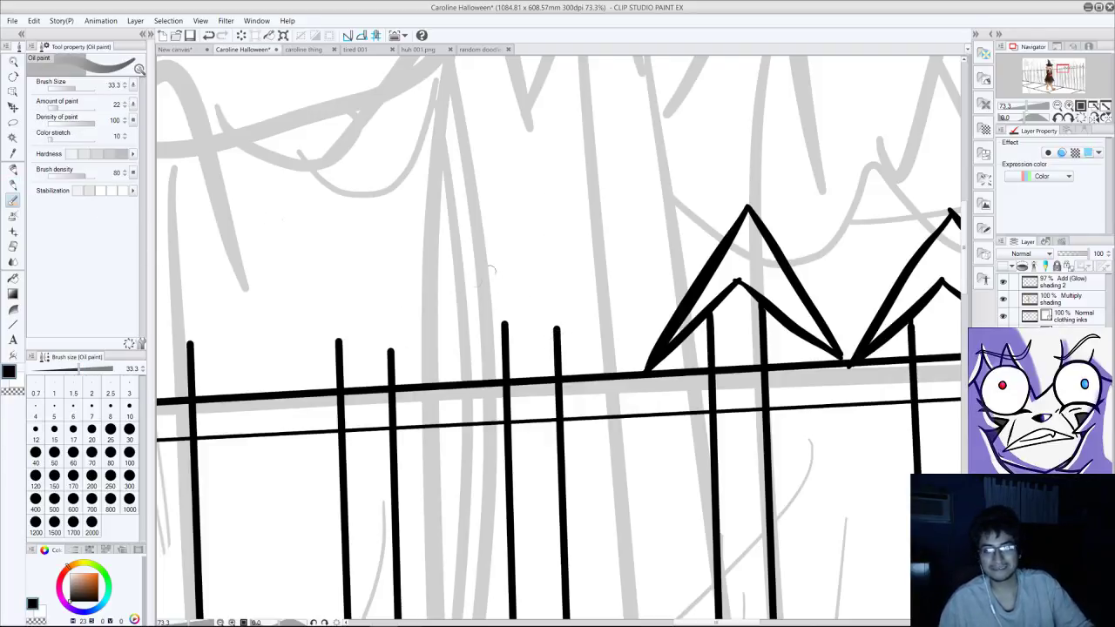
left_click_drag(543, 223, 418, 392)
key("ctrl+z")
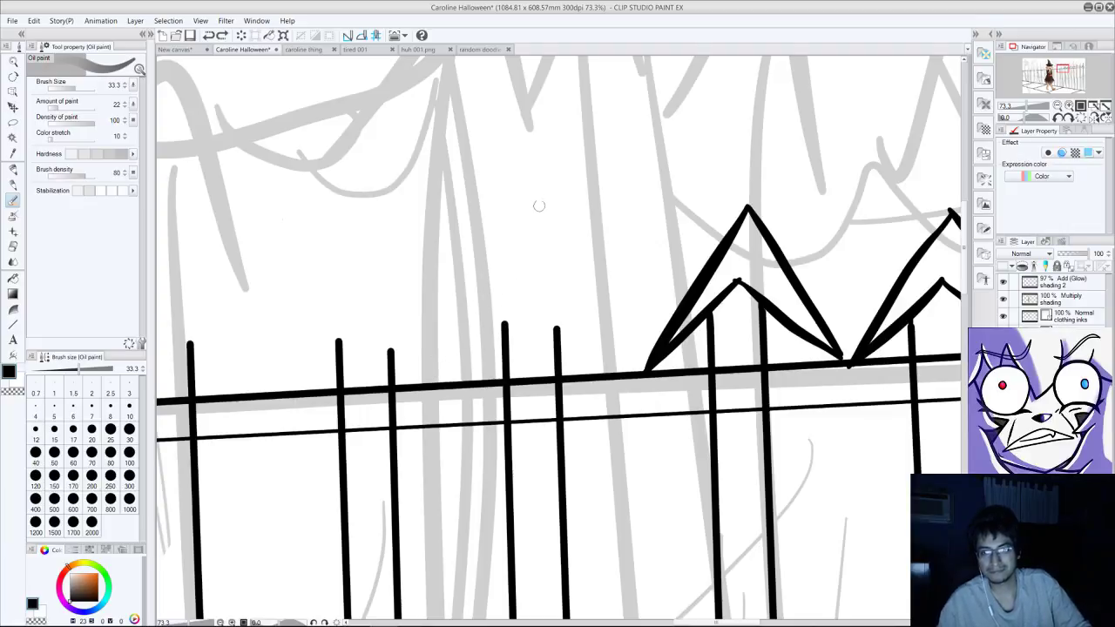
left_click_drag(541, 204, 446, 384)
left_click_drag(538, 204, 643, 413)
key("ctrl+z")
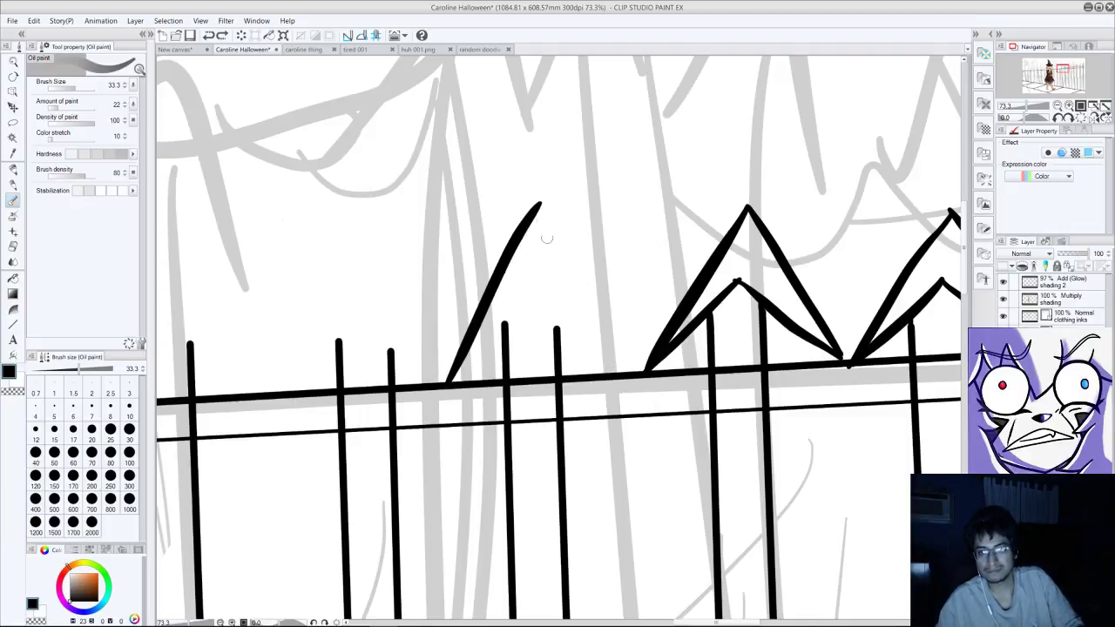
mouse_move(538, 204)
left_mouse_down()
mouse_move(629, 372)
mouse_move(512, 293)
mouse_move(444, 377)
left_mouse_up()
key("ctrl+z")
key("ctrl+z")
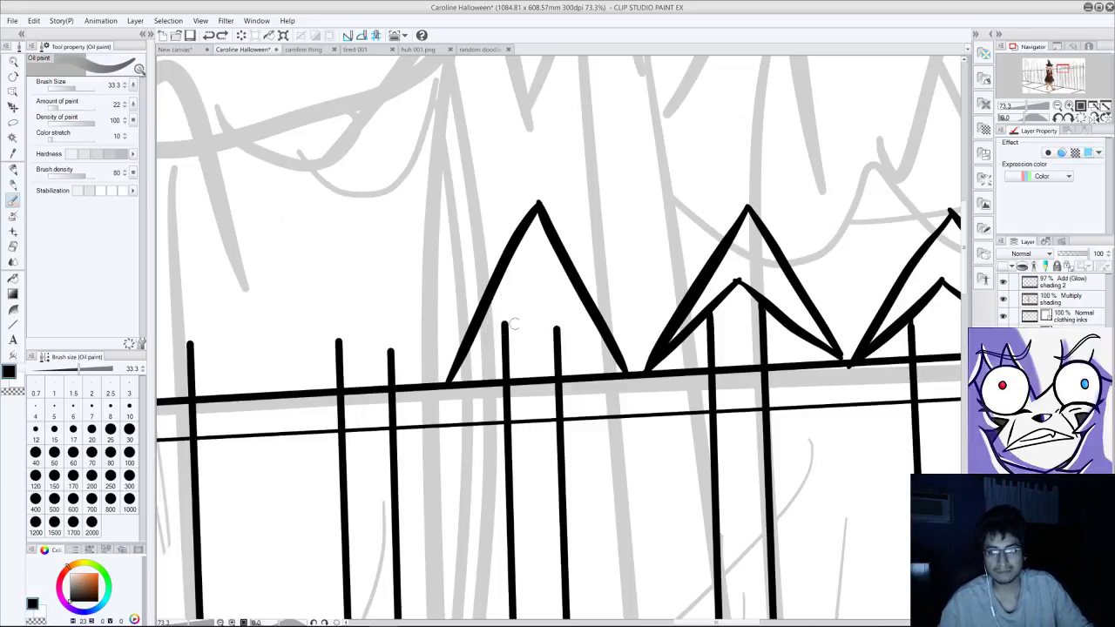
- Ink the two inner edges of the new spearhead, meeting in a smaller peak above its picket and running down to the outer corners
left_click_drag(540, 302, 464, 362)
key("ctrl+z")
left_click_drag(530, 296, 450, 381)
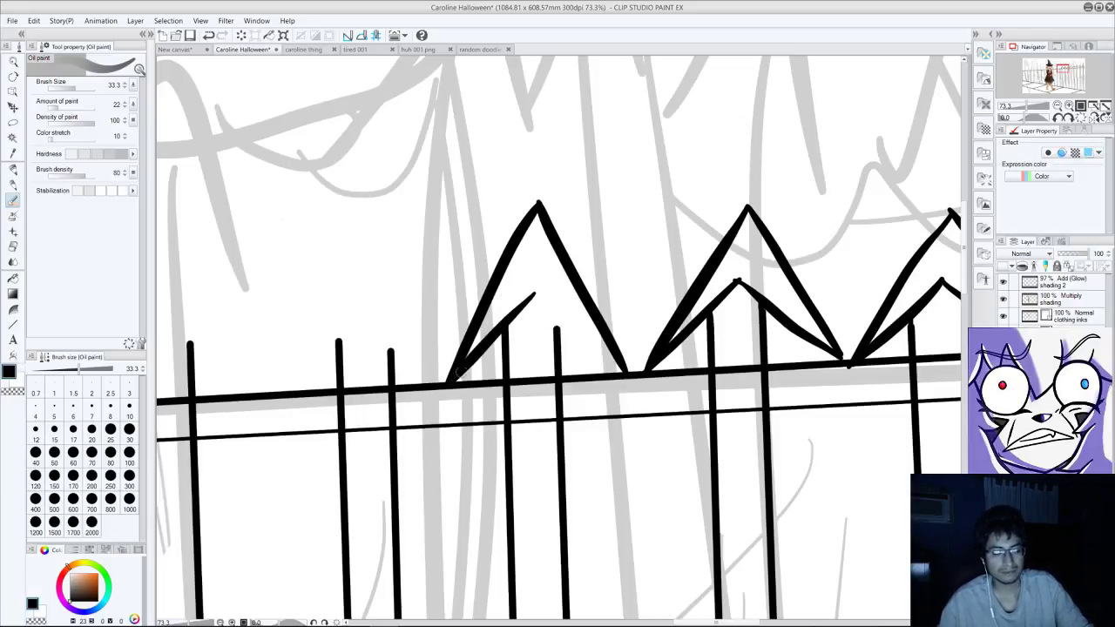
left_click_drag(533, 289, 624, 392)
key("ctrl+z")
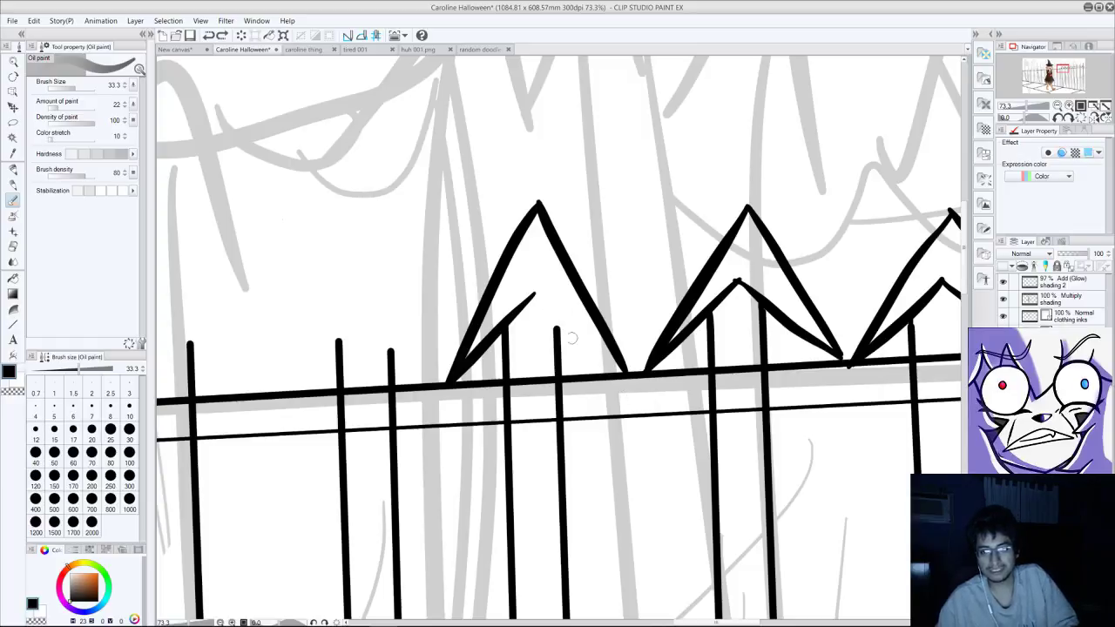
left_click_drag(534, 294, 626, 373)
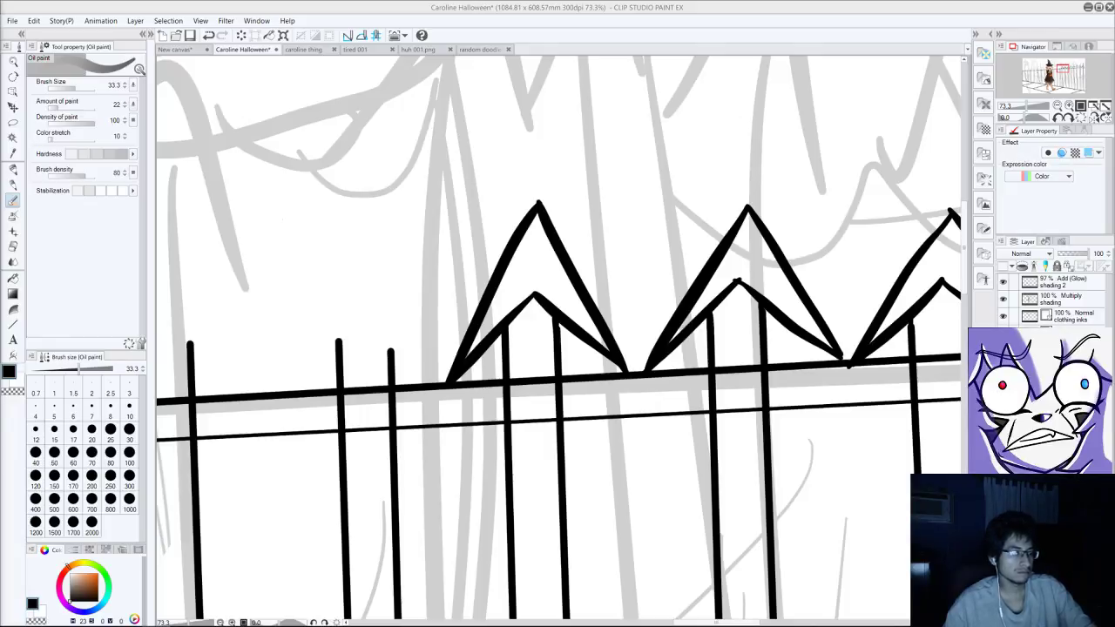
- Examine the overall illustration with the inked fence, and the witch figure on its own with the background hidden
scroll(455, 449, "down", 8)
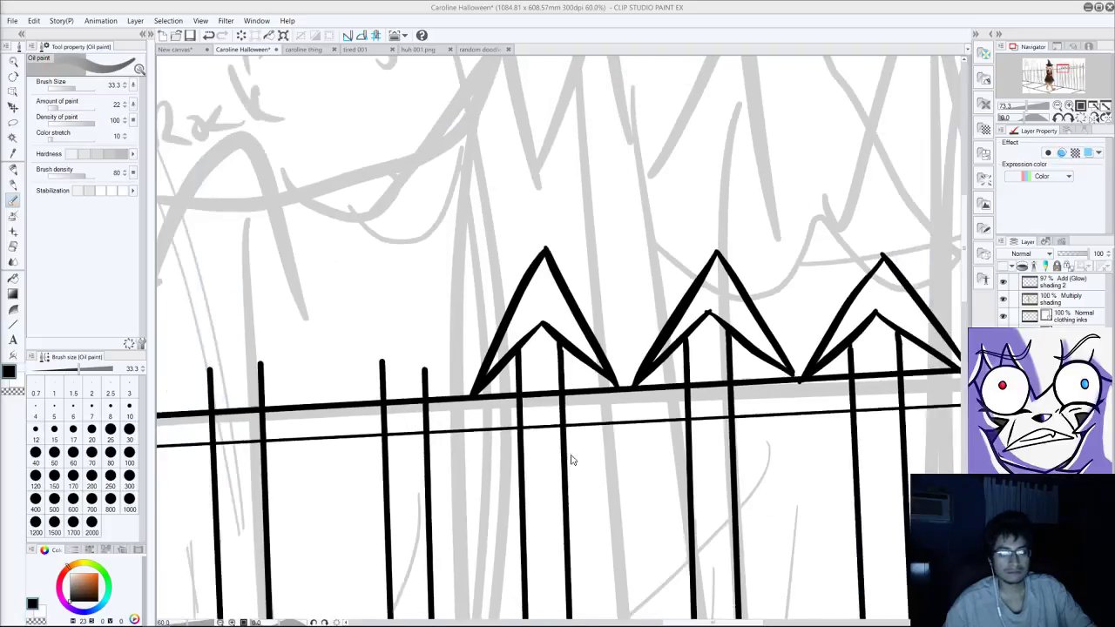
scroll(455, 448, "down", 3)
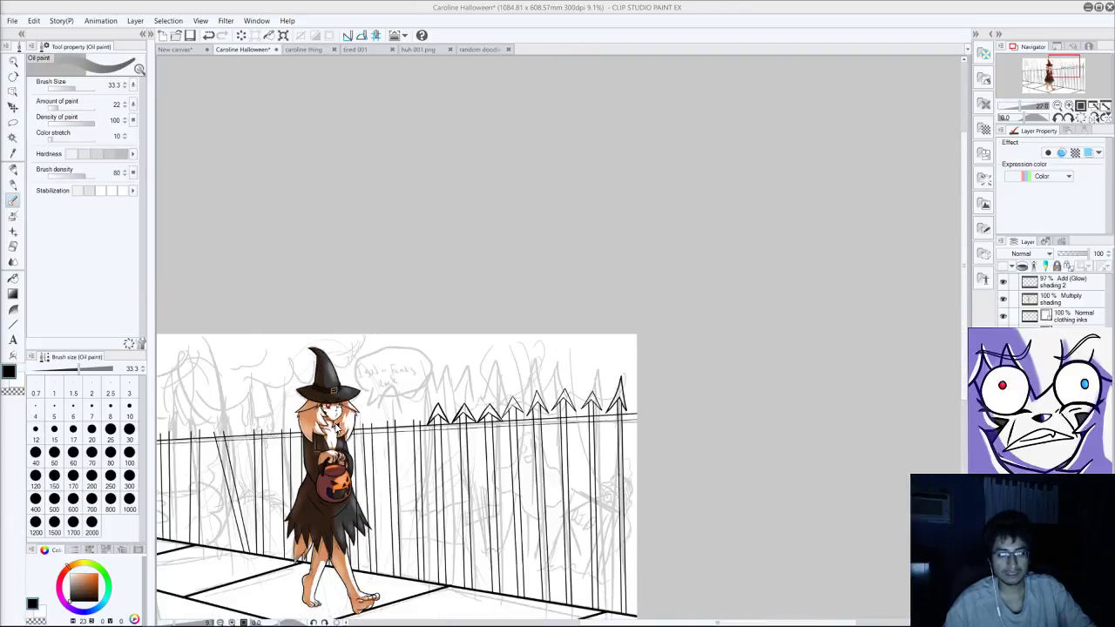
scroll(327, 484, "up", 4)
scroll(464, 479, "down", 3)
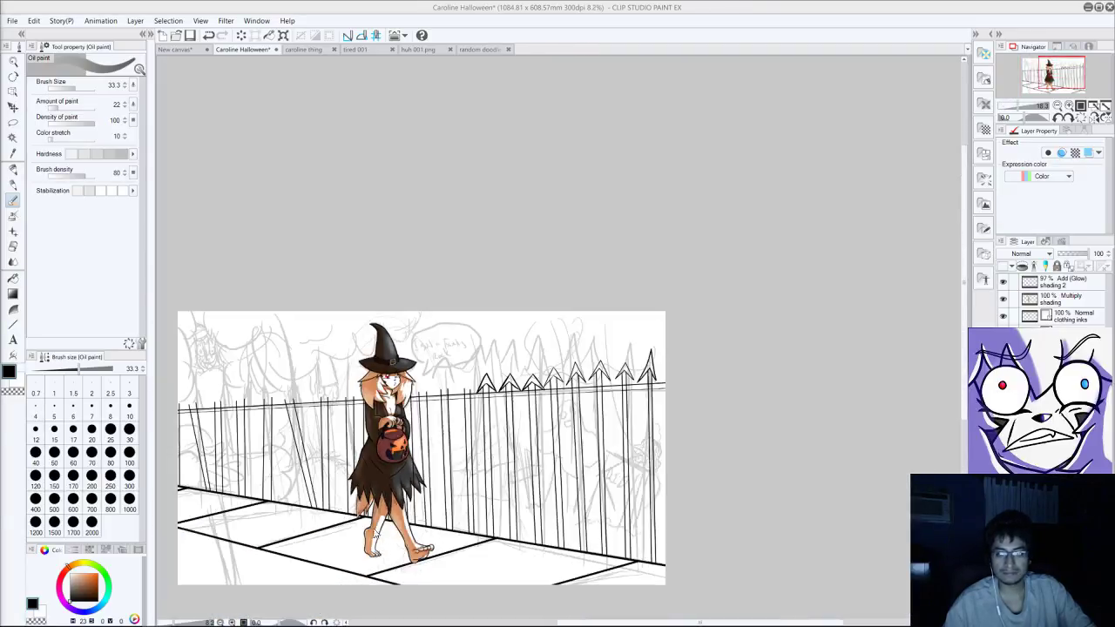
scroll(364, 439, "up", 2)
scroll(348, 433, "up", 1)
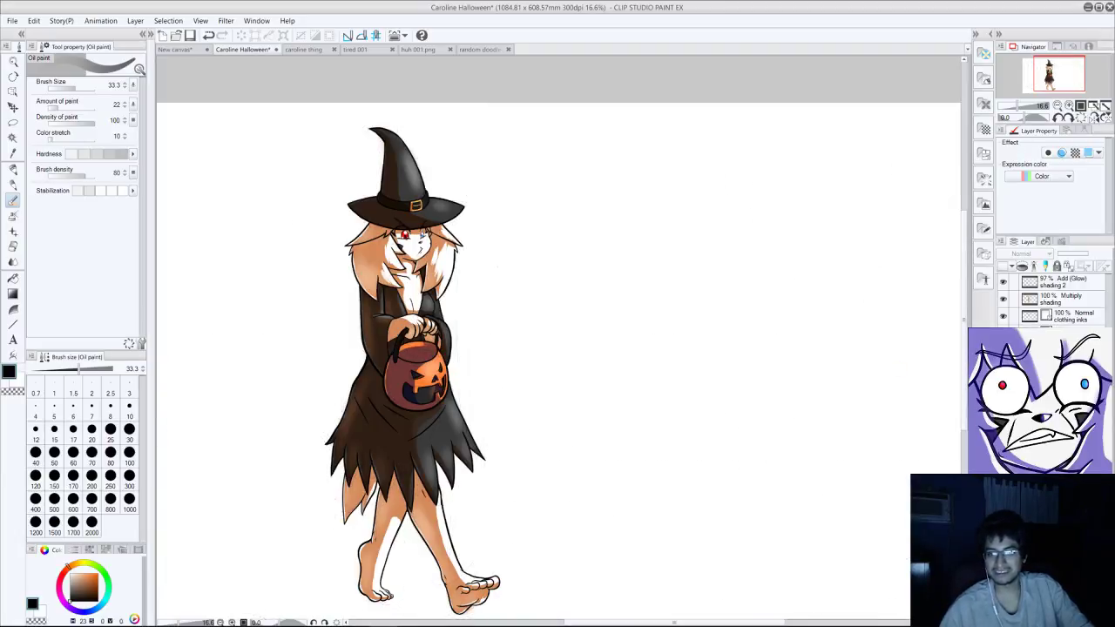
scroll(247, 415, "down", 1)
scroll(253, 416, "up", 2)
scroll(254, 413, "down", 1)
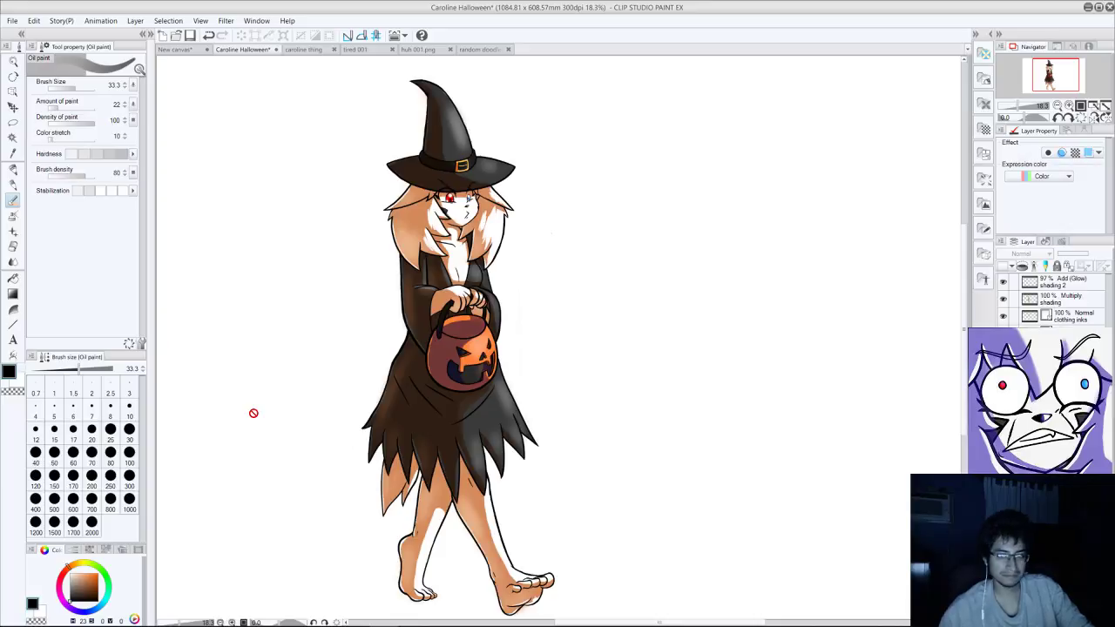
scroll(368, 473, "down", 2)
scroll(369, 473, "up", 1)
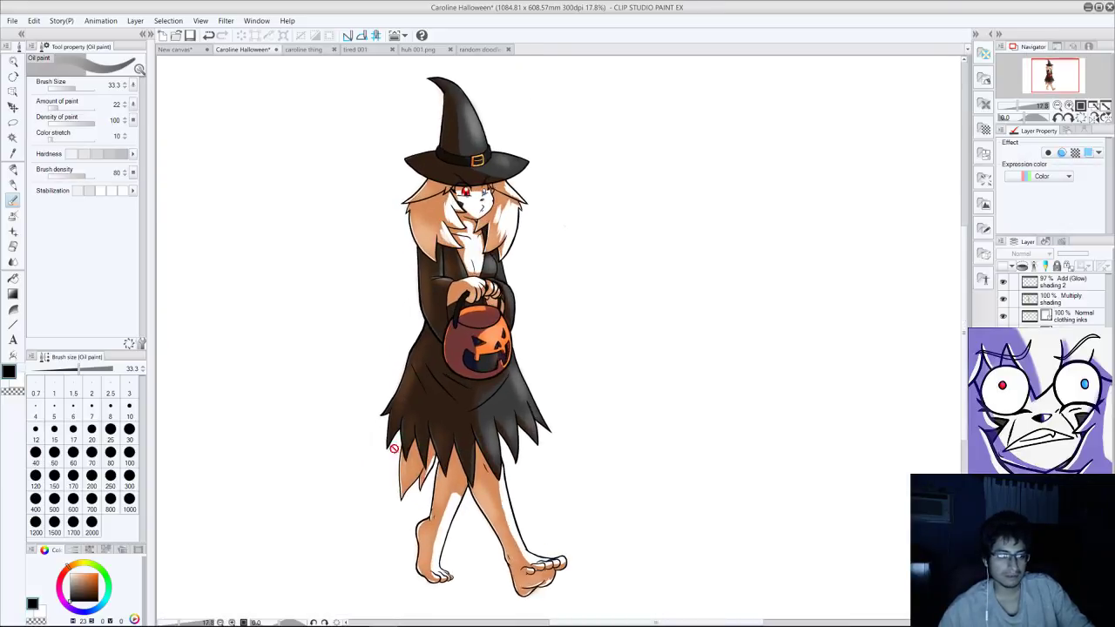